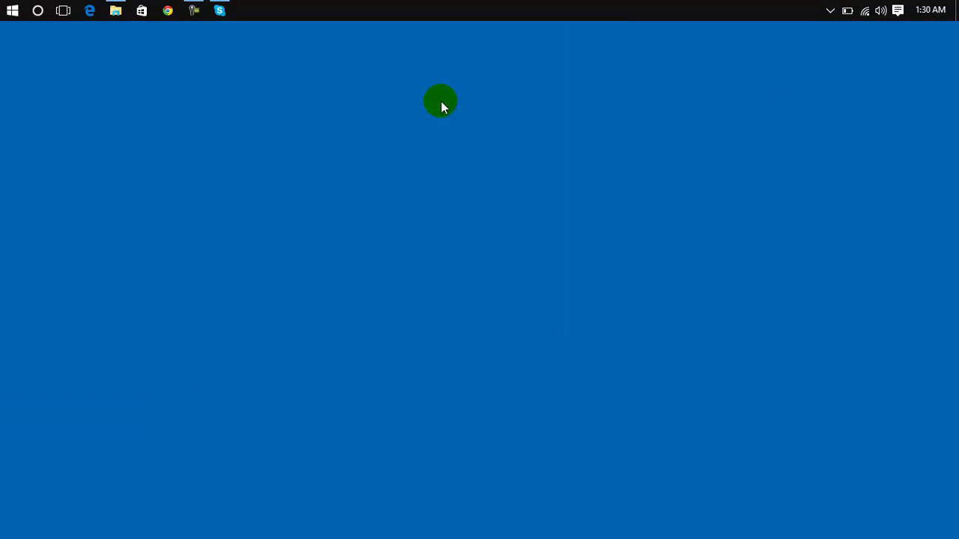
Open Device Manager from the system properties of This PC in File Explorer
click(115, 10)
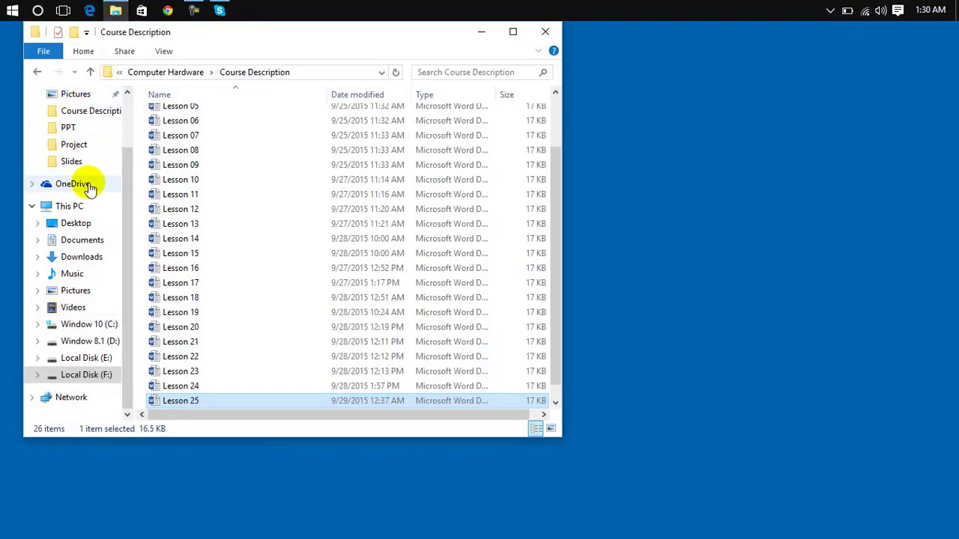
click(82, 205)
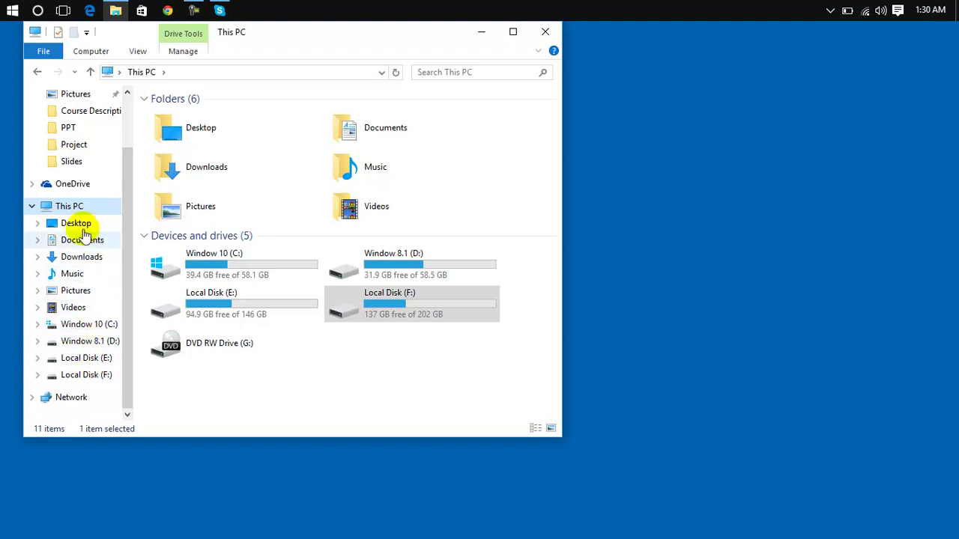
right_click(80, 206)
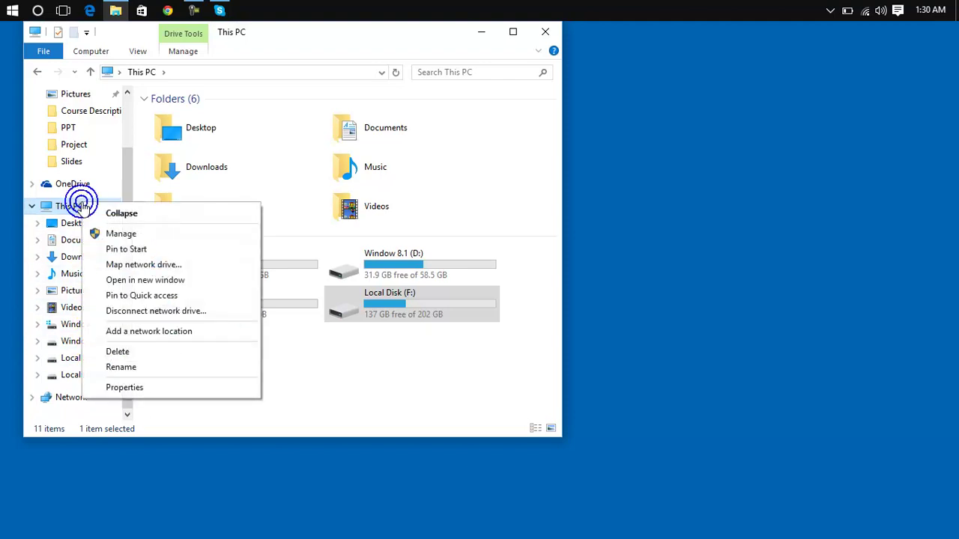
click(119, 388)
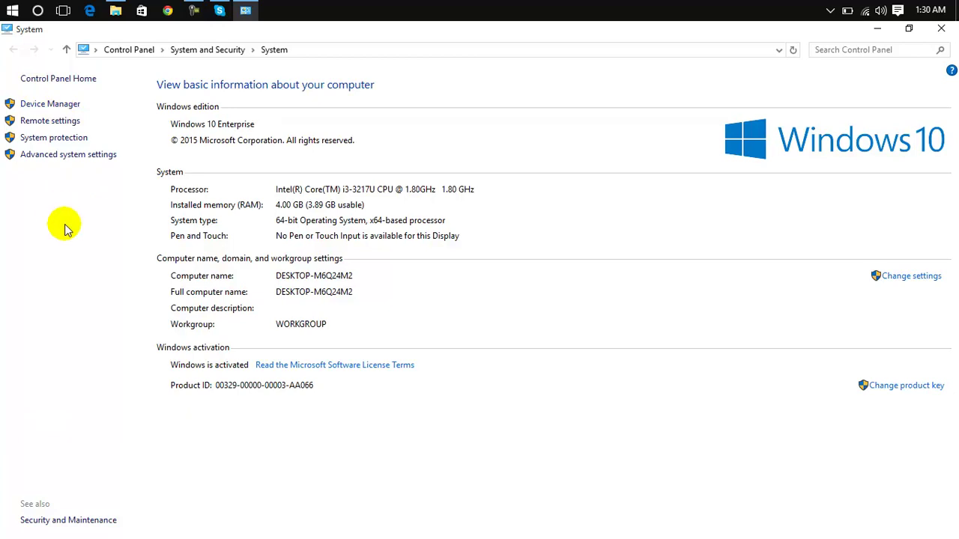
click(57, 105)
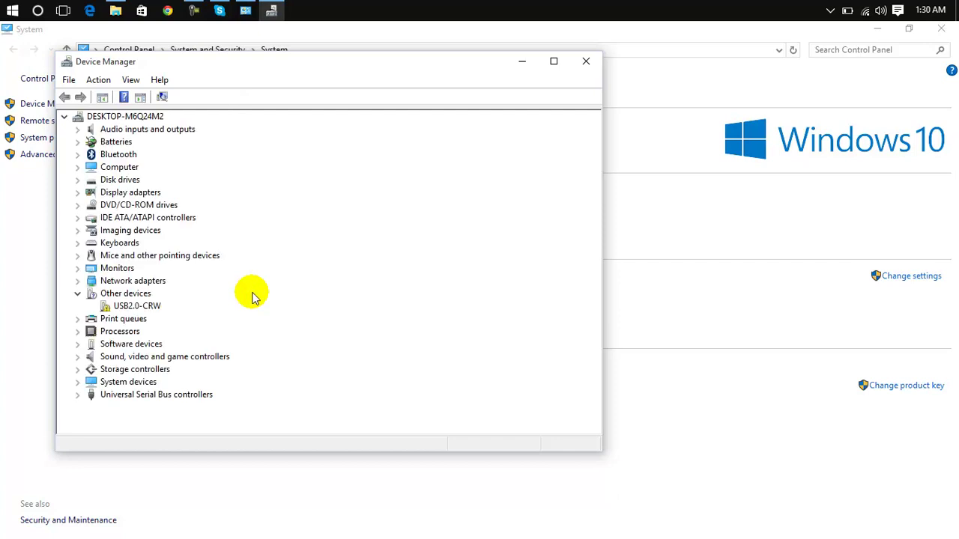
Try to update the driver of USB2.0-CRW by searching automatically for updated driver software, and close the wizard
click(153, 309)
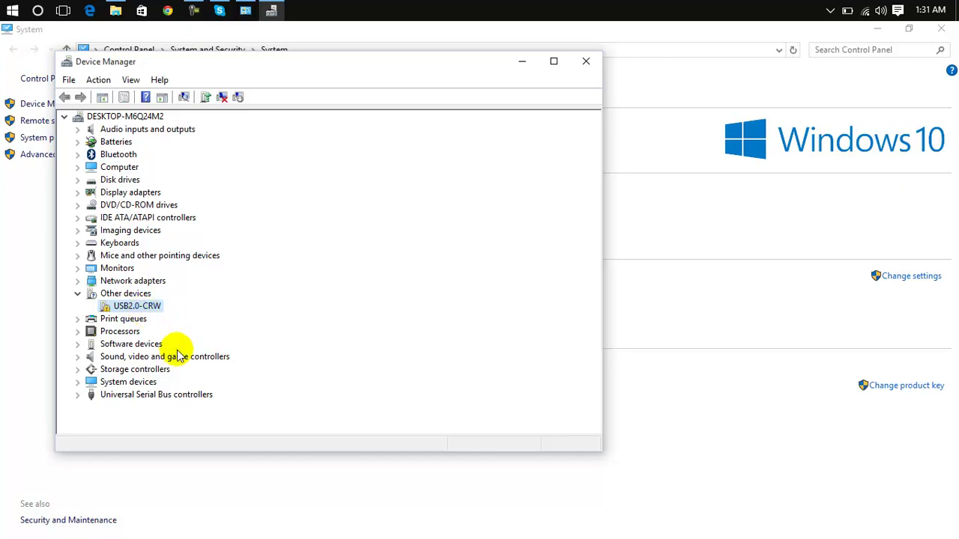
right_click(140, 308)
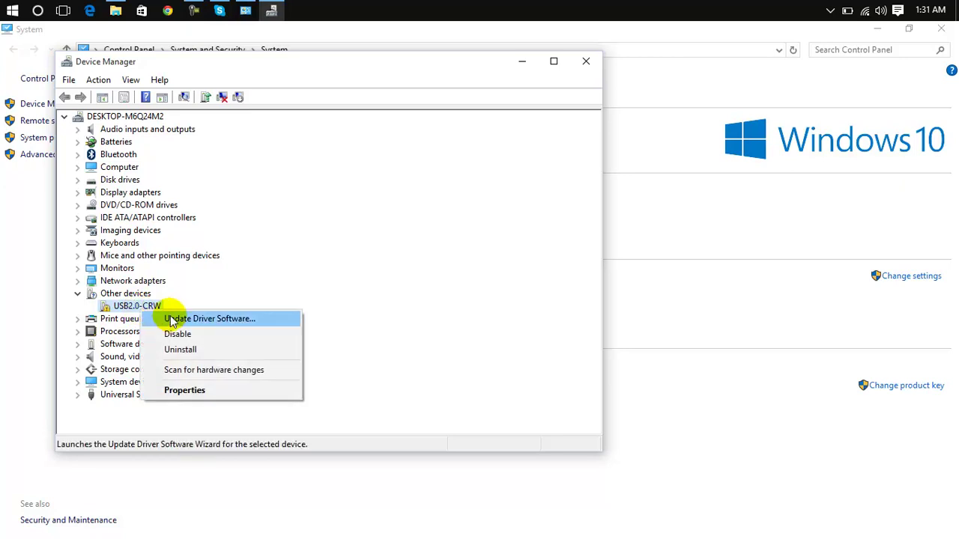
click(173, 320)
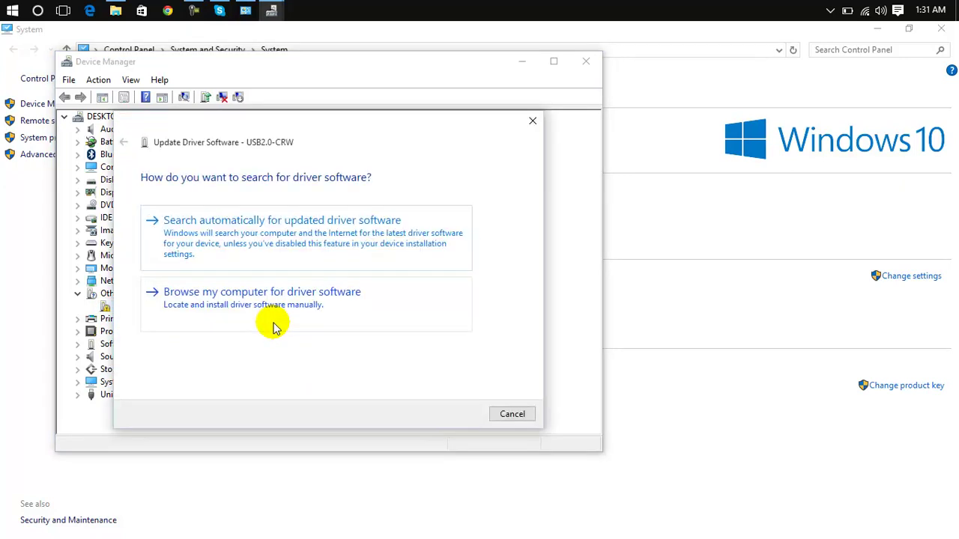
click(278, 225)
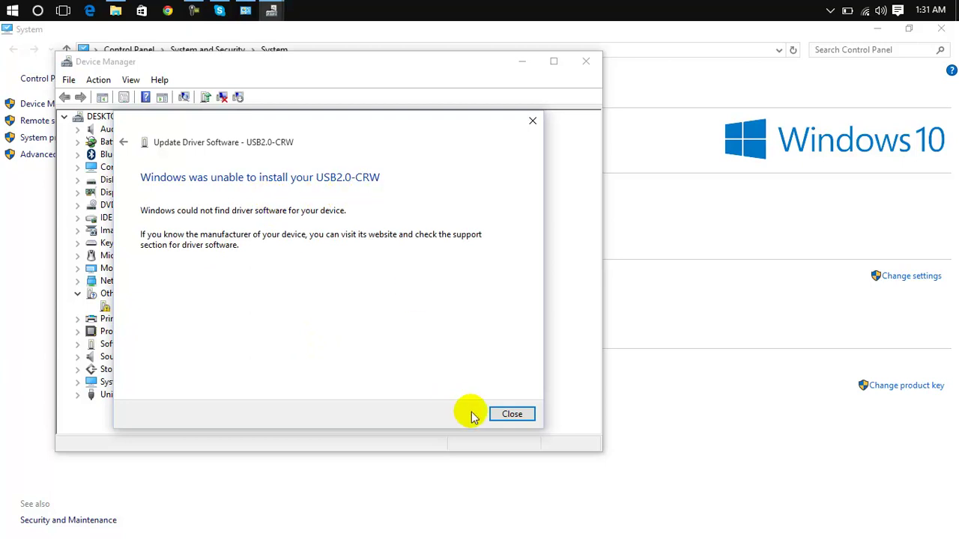
click(514, 414)
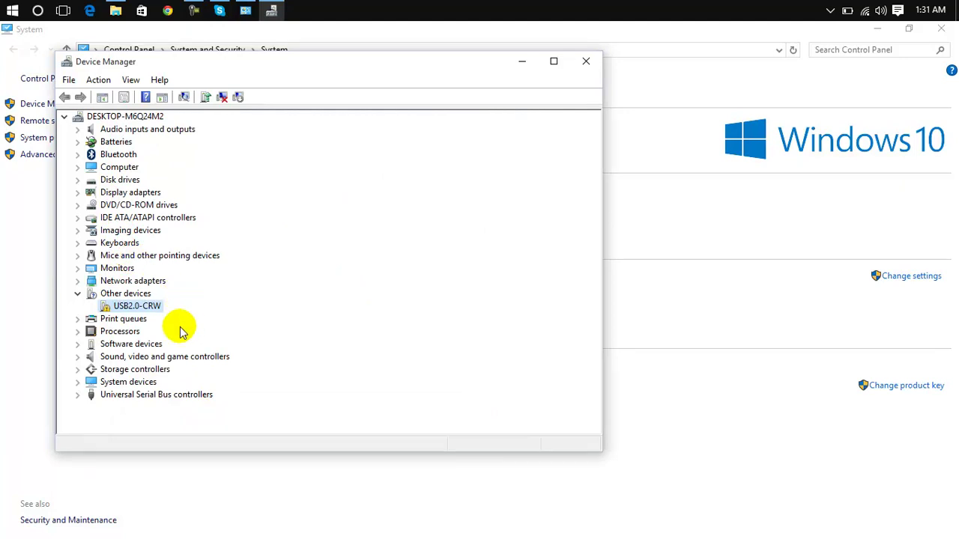
Examine the devices listed under USB controllers, network adapters, software devices, storage controllers and system devices
click(118, 369)
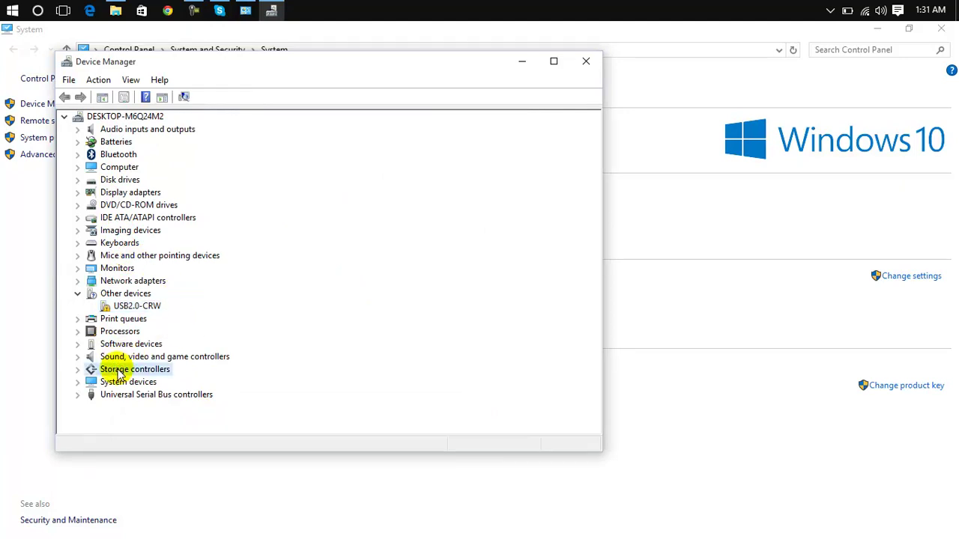
click(78, 395)
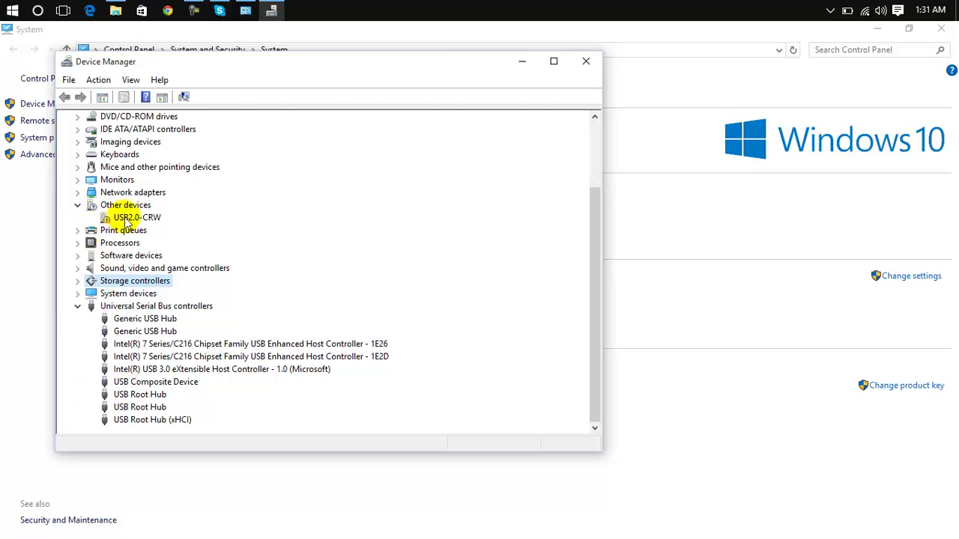
click(78, 206)
click(78, 207)
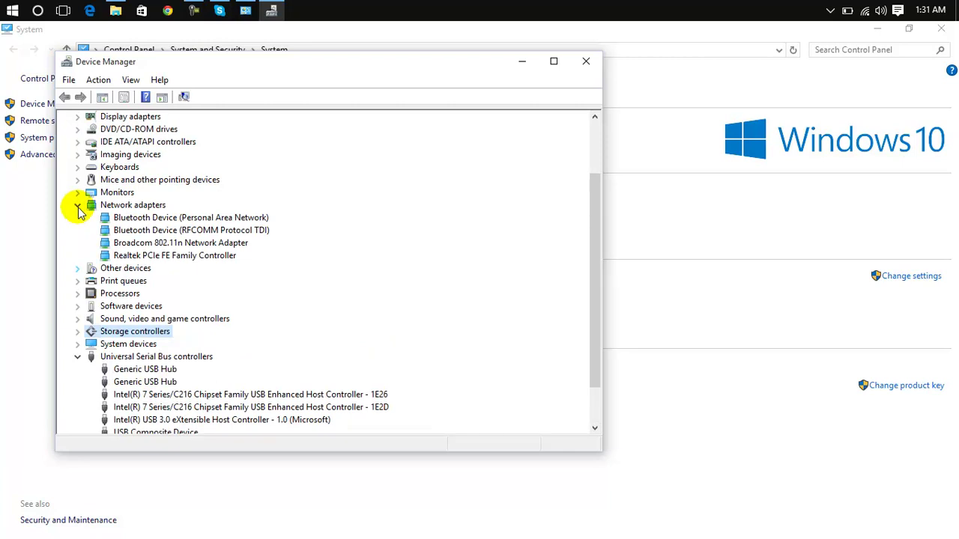
click(77, 307)
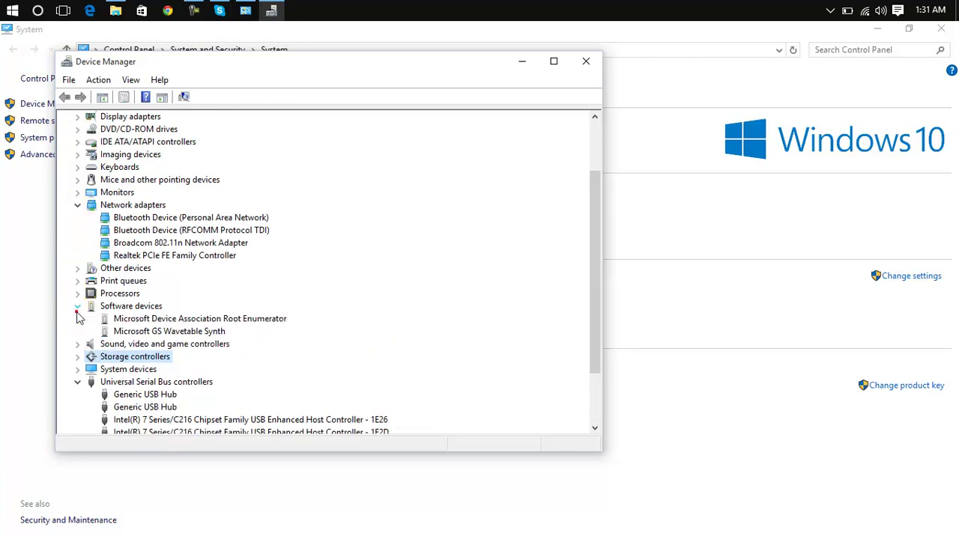
click(78, 358)
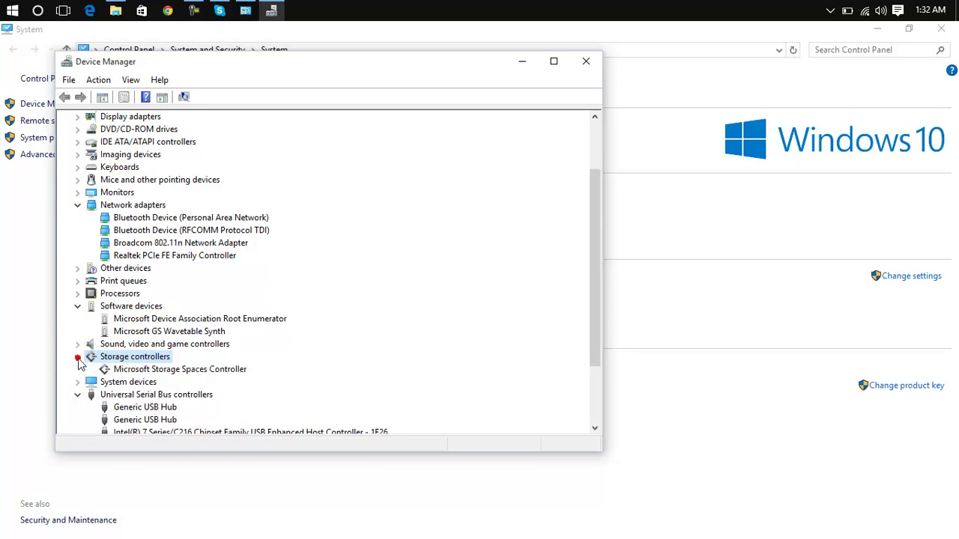
click(78, 382)
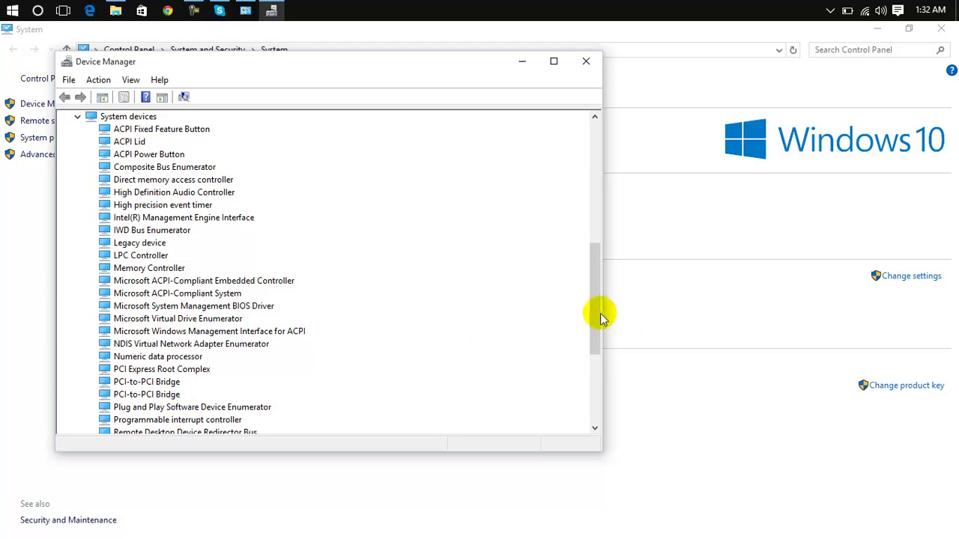
Review the driver actions available for Bluetooth Device (Personal Area Network) under Network adapters without applying any
drag(597, 313, 582, 186)
click(169, 294)
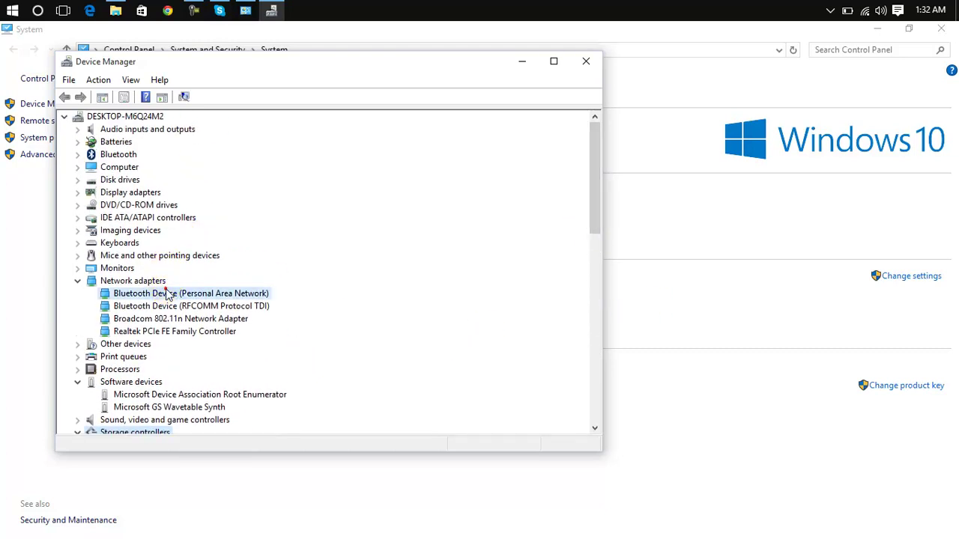
right_click(186, 297)
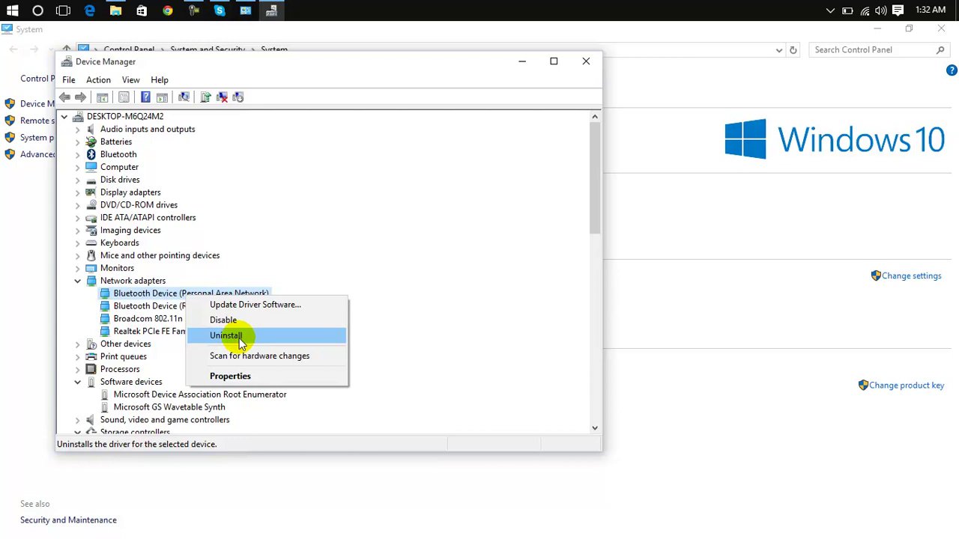
click(355, 203)
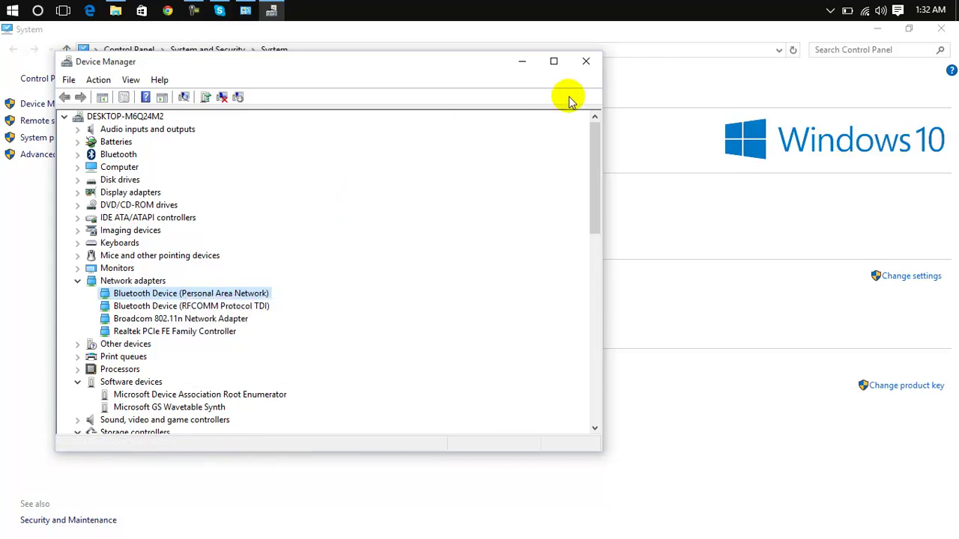
Close Device Manager, the System window and File Explorer
click(592, 62)
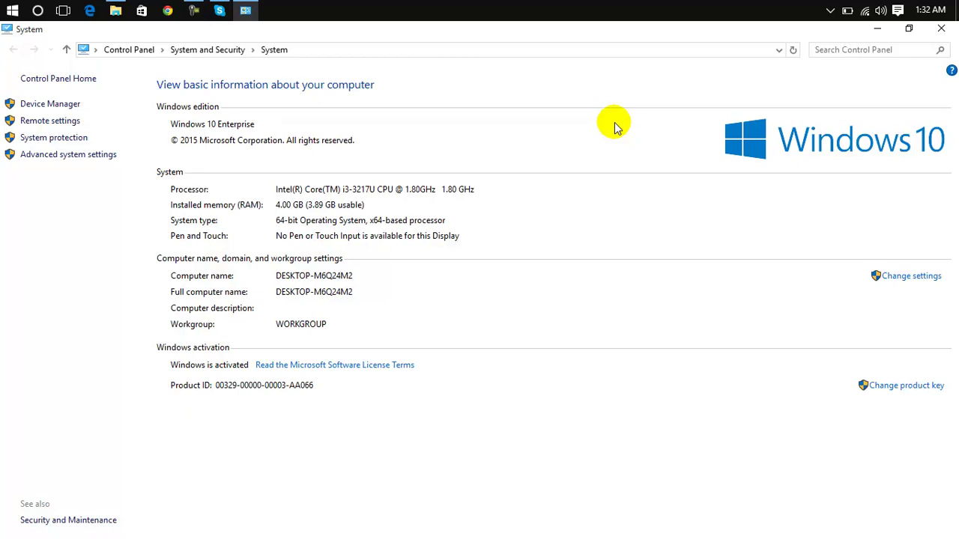
click(942, 31)
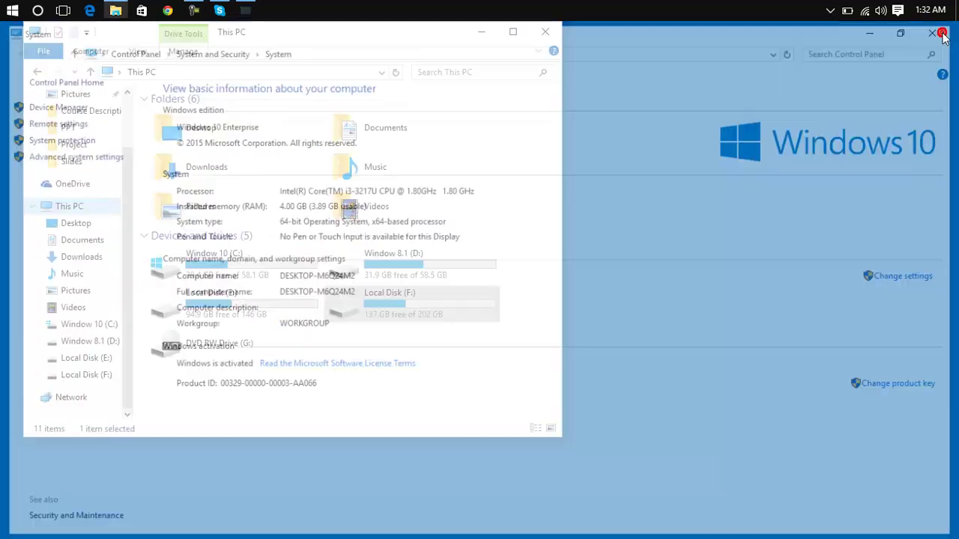
click(555, 35)
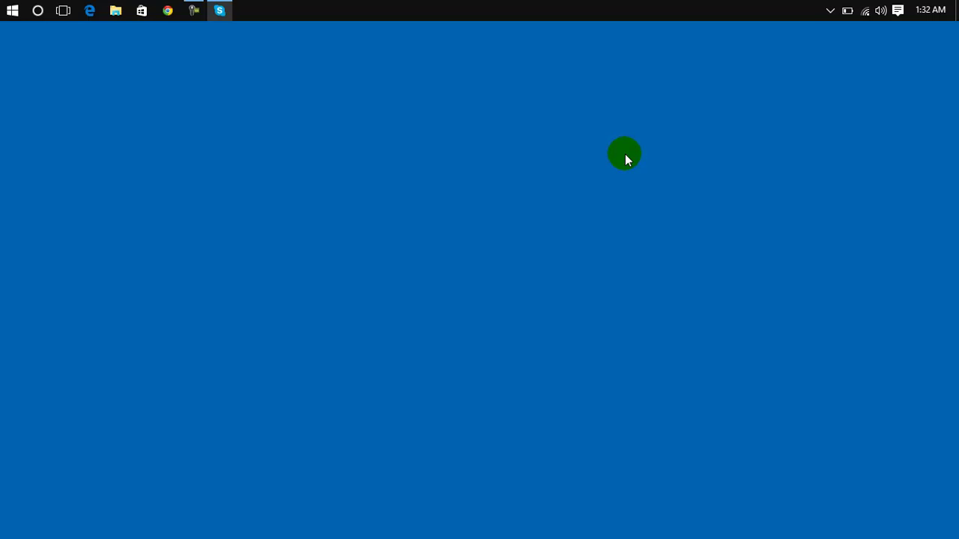
Find and open Control Panel by searching for "cont"
key(super)
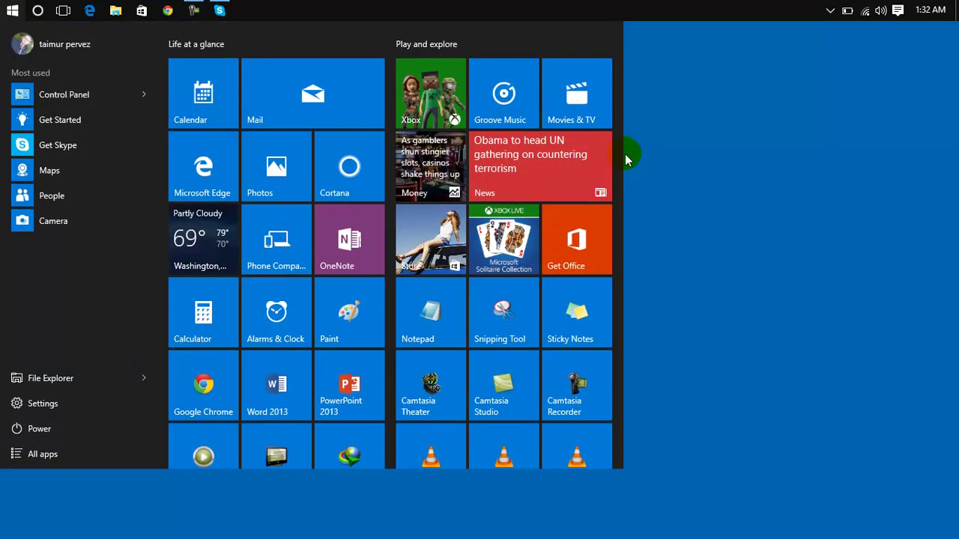
text(cont)
key(Return)
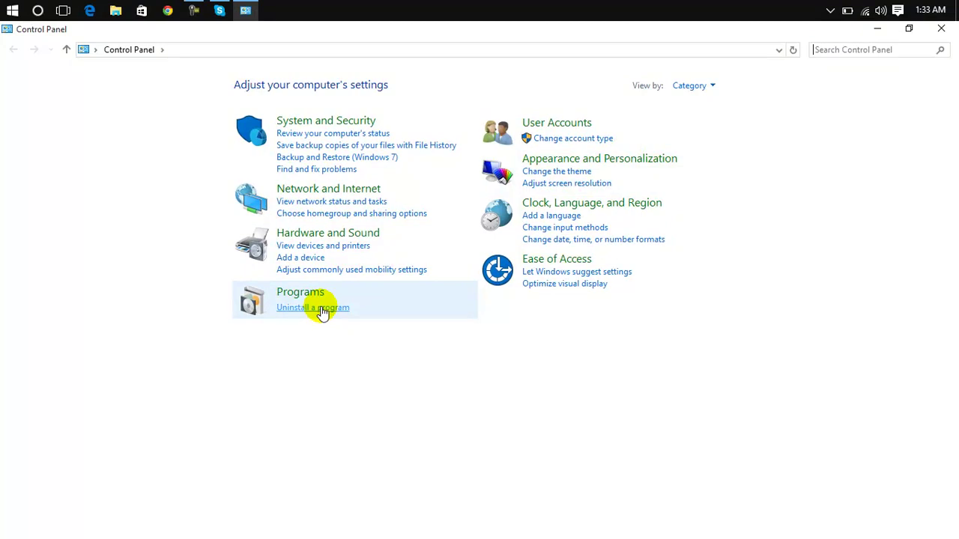
Search for "window up" and open the Windows Update settings
key(super)
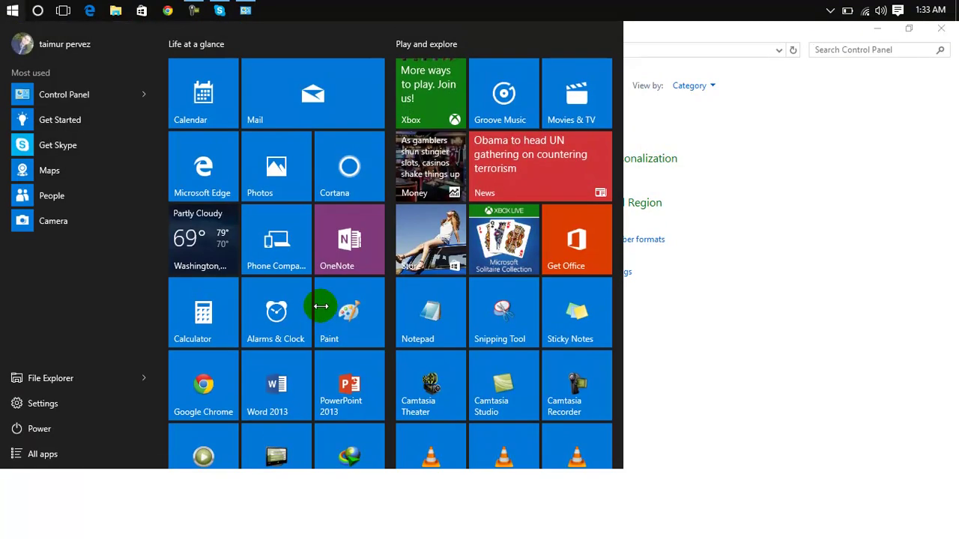
key(super)
text(wind)
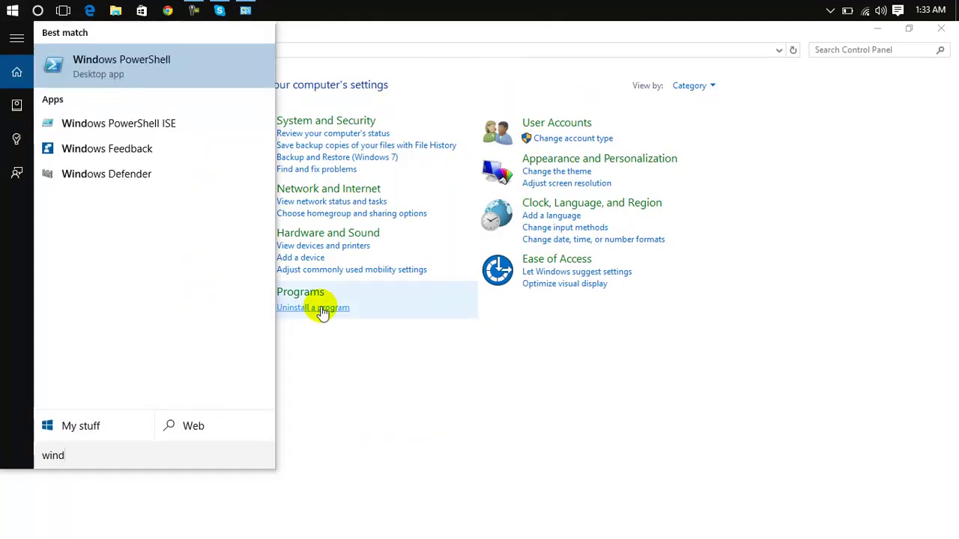
text(ow up)
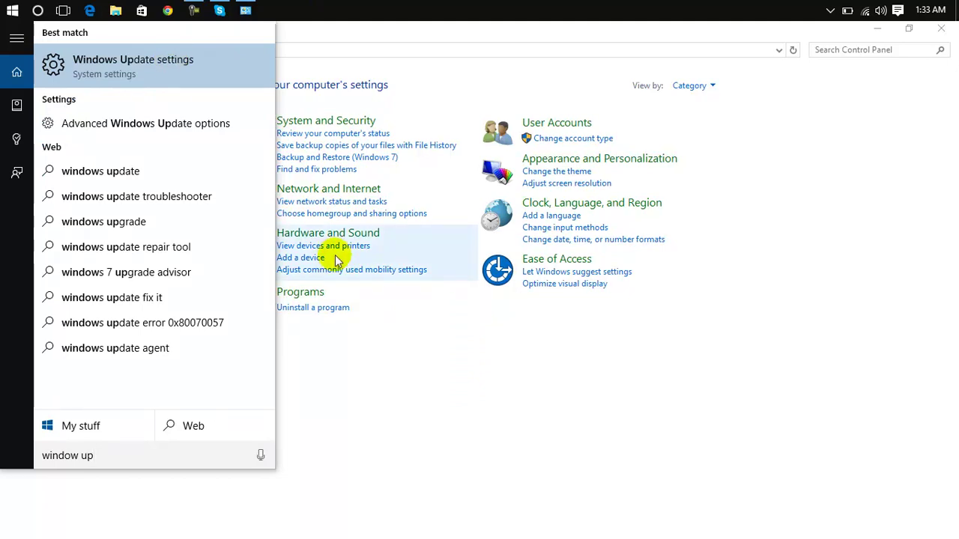
key(Return)
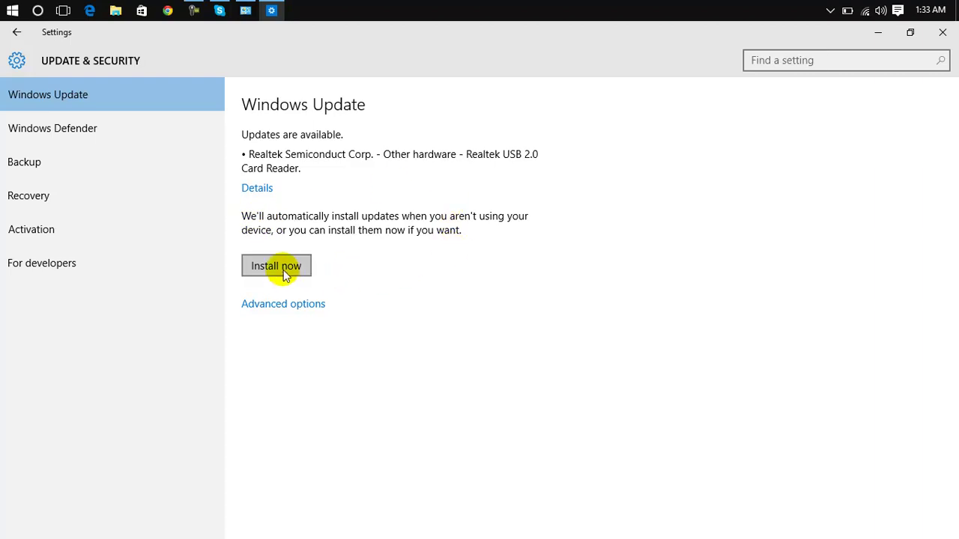
Try the other Microsoft products and Defer upgrades options in the advanced update options, leave both off, and return to Windows Update
click(289, 309)
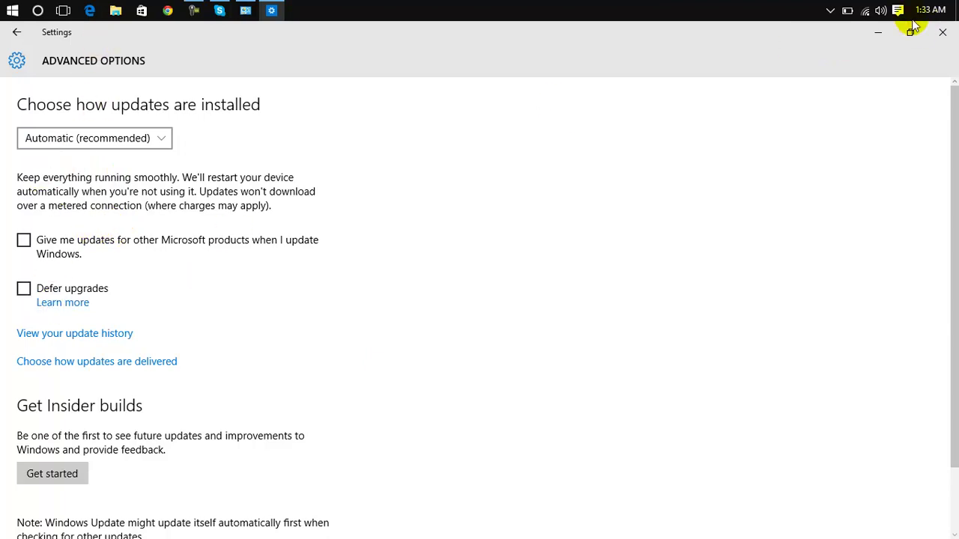
click(22, 244)
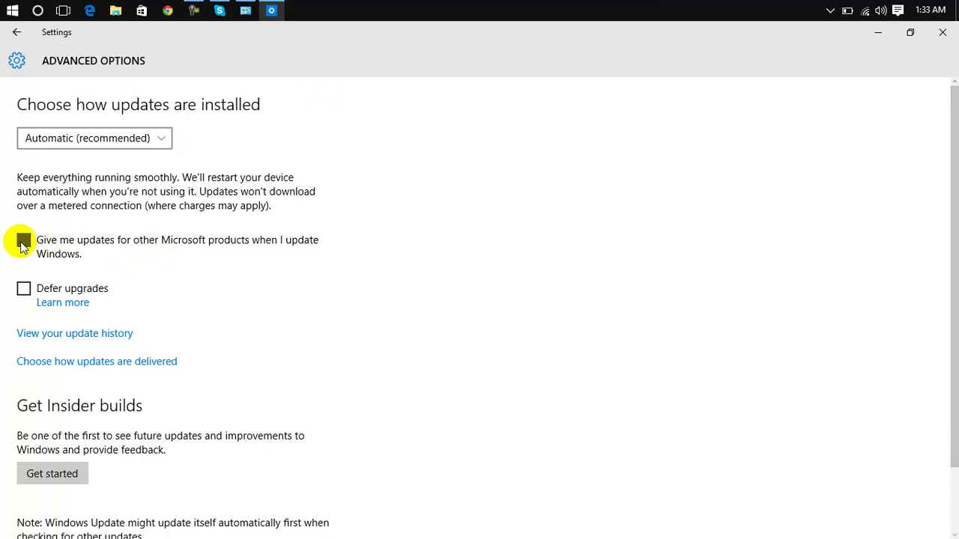
click(25, 292)
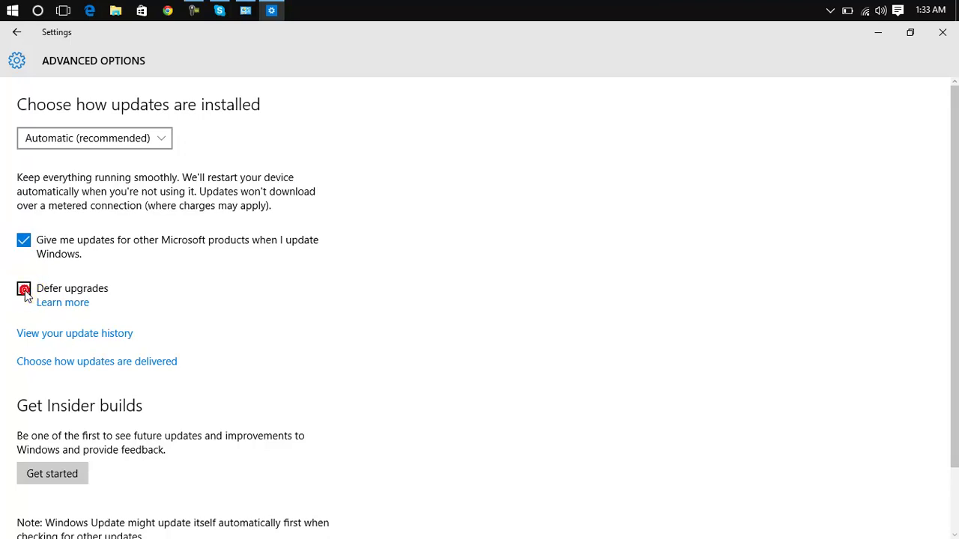
click(23, 241)
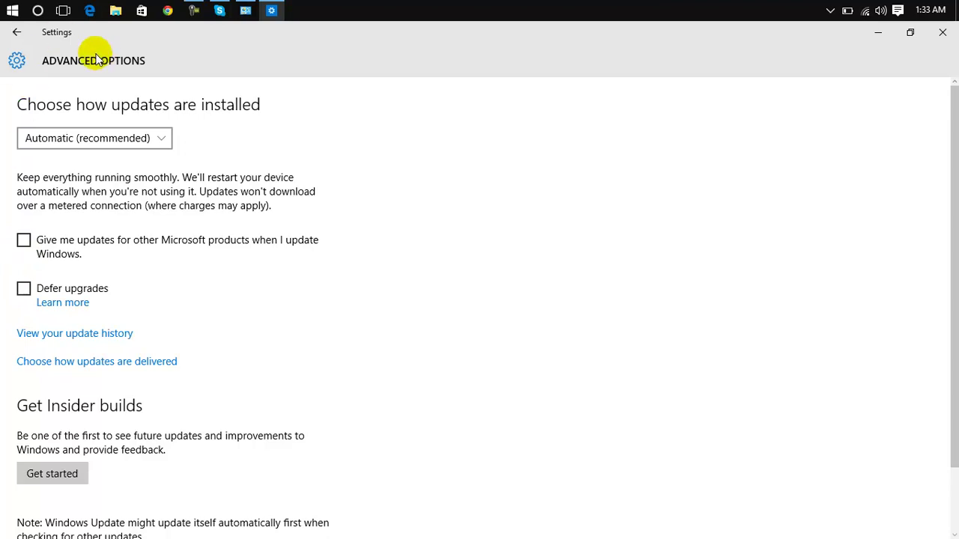
click(17, 31)
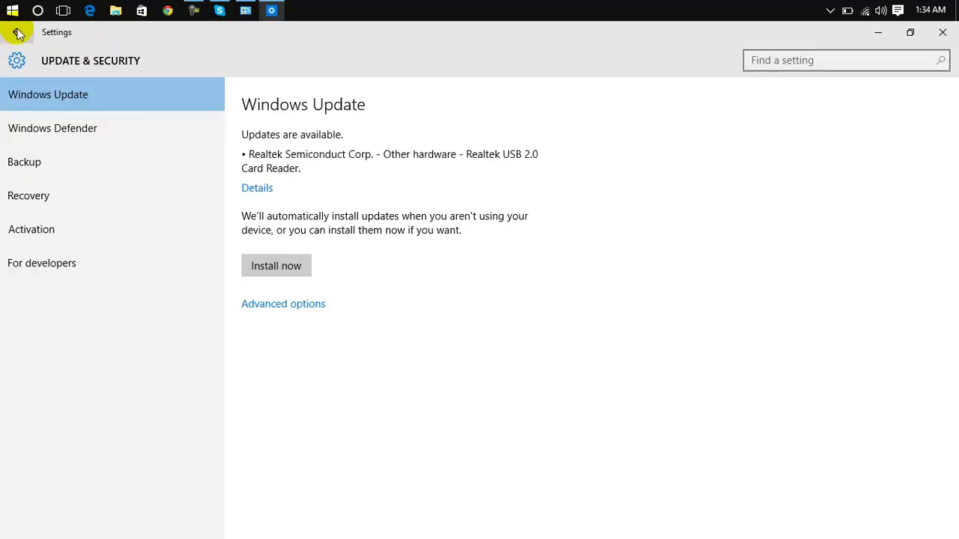
View the Windows Defender and Backup pages of Update & Security, and close Settings
click(123, 133)
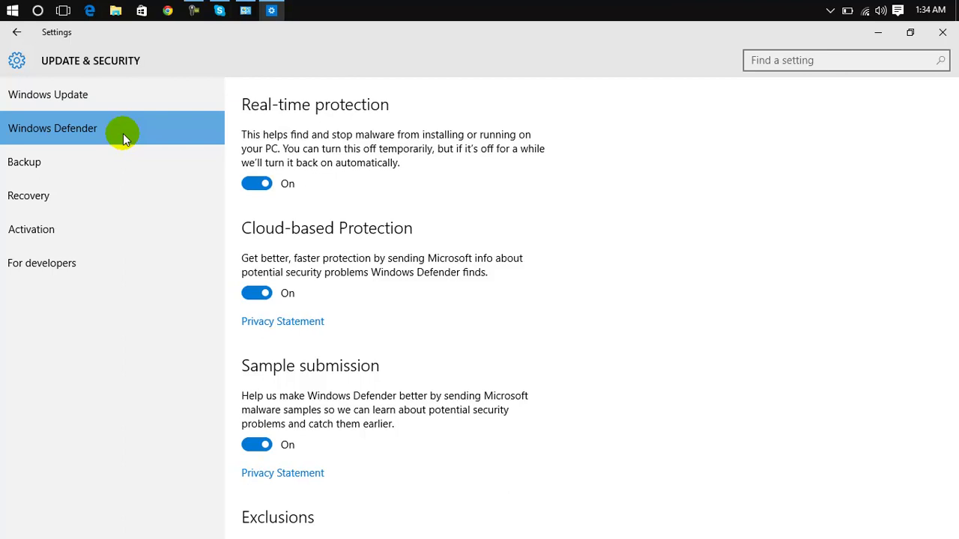
click(120, 171)
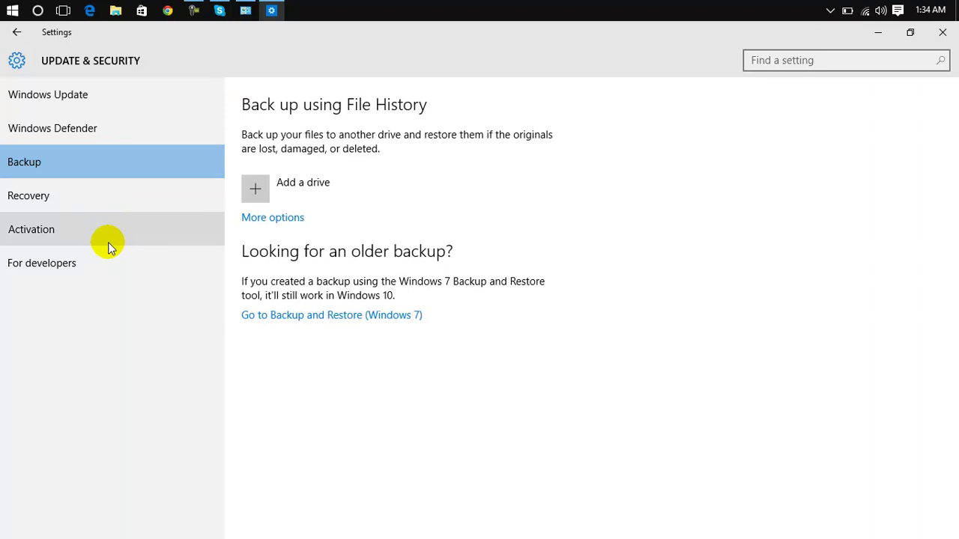
click(100, 127)
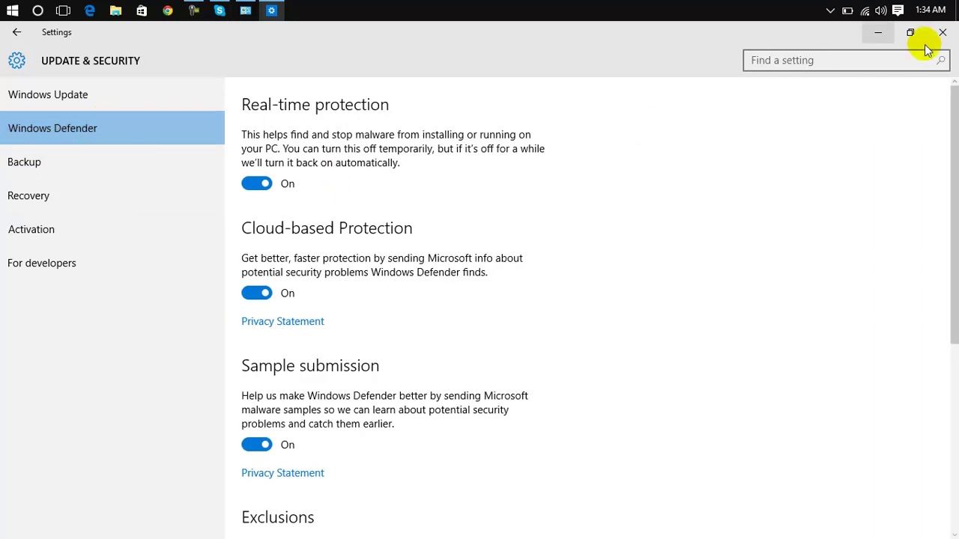
click(945, 32)
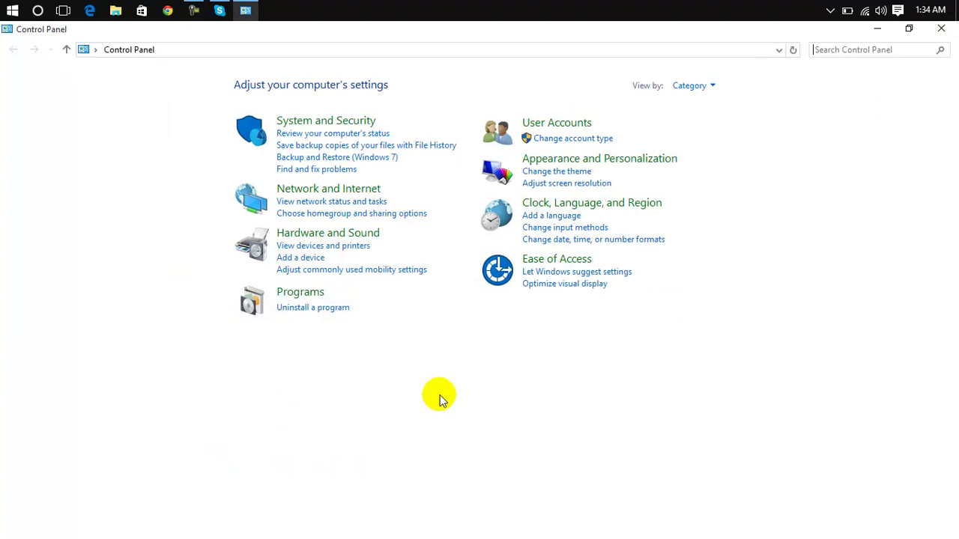
Open Services from the Administrative Tools under System and Security in Control Panel
click(298, 124)
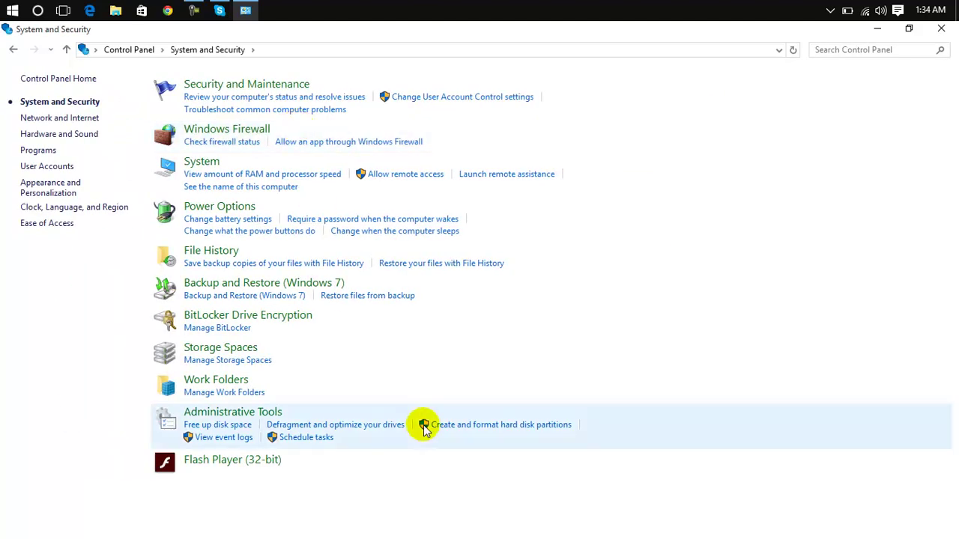
click(253, 422)
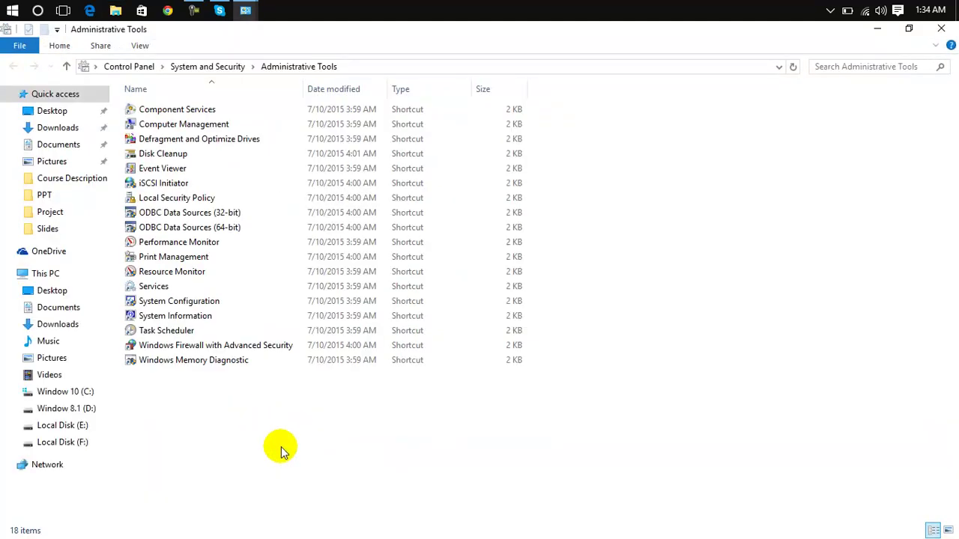
double_click(192, 284)
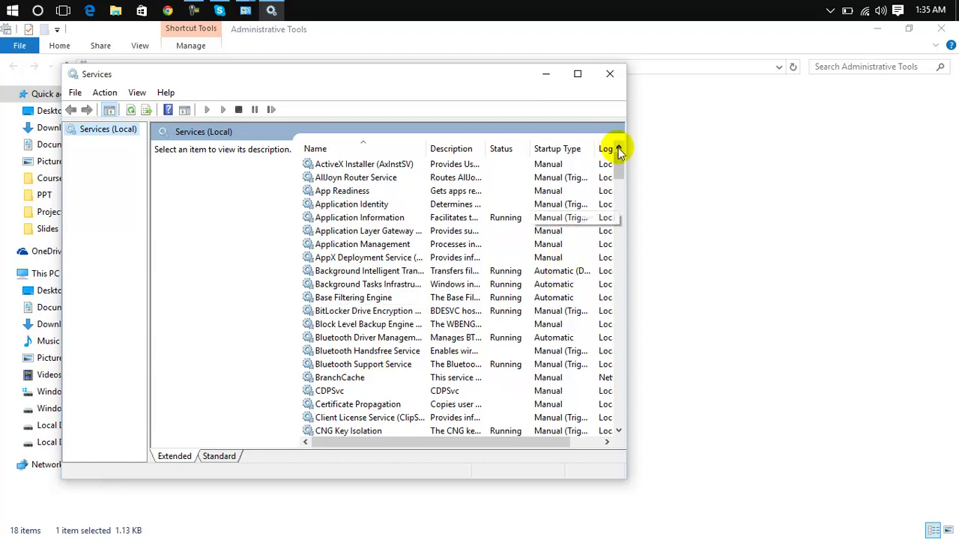
Find the Windows Update service in the Services list and open its properties
drag(624, 159, 616, 427)
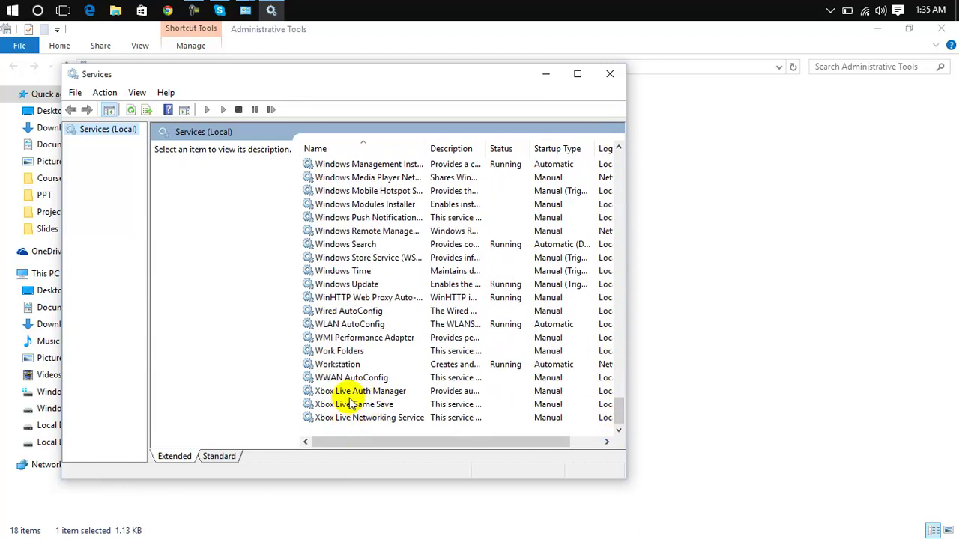
click(346, 286)
double_click(347, 285)
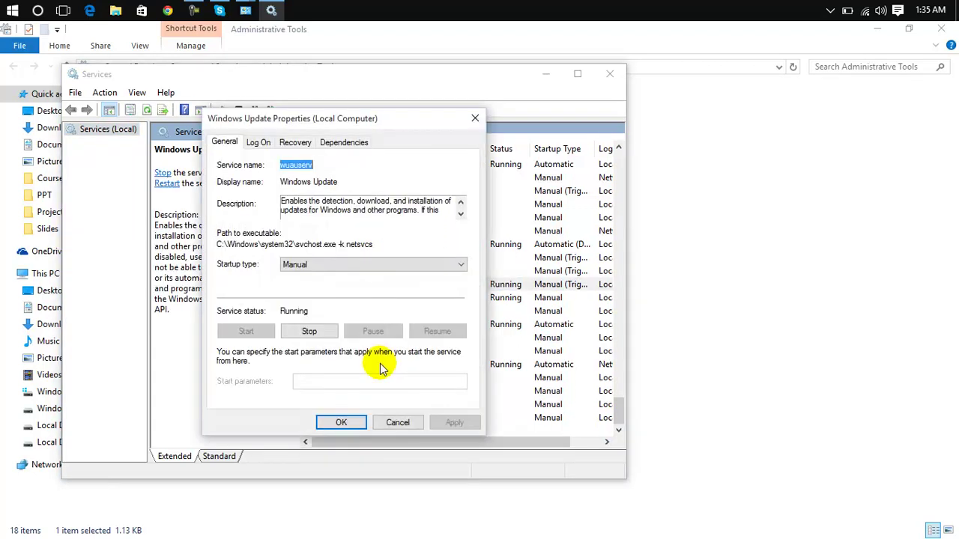
Try the Disabled and Manual startup types for the Windows Update service, ending on Disabled
click(316, 268)
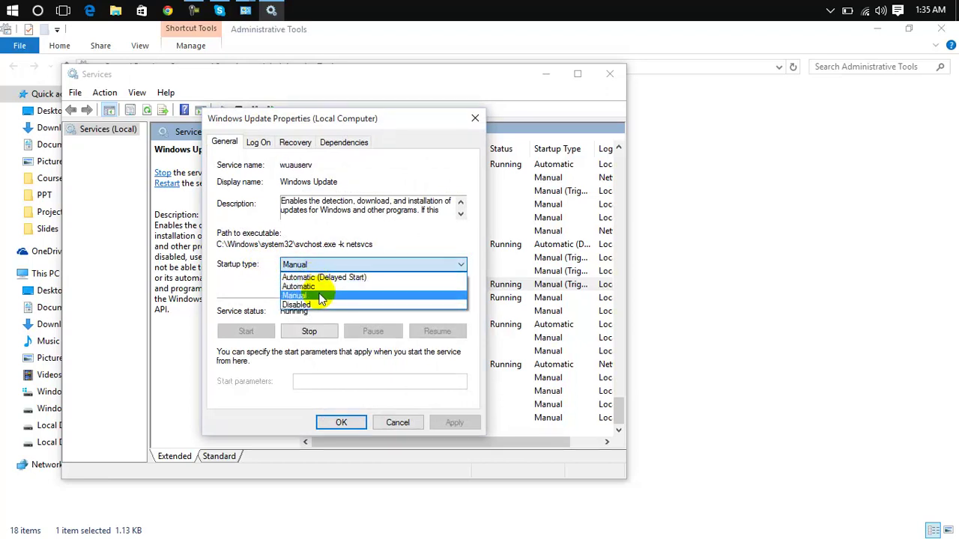
click(319, 305)
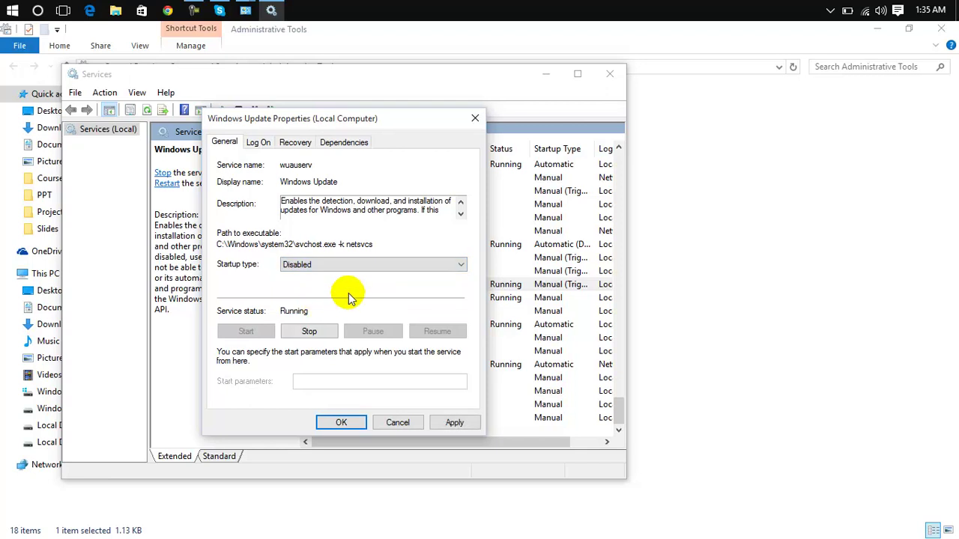
click(349, 267)
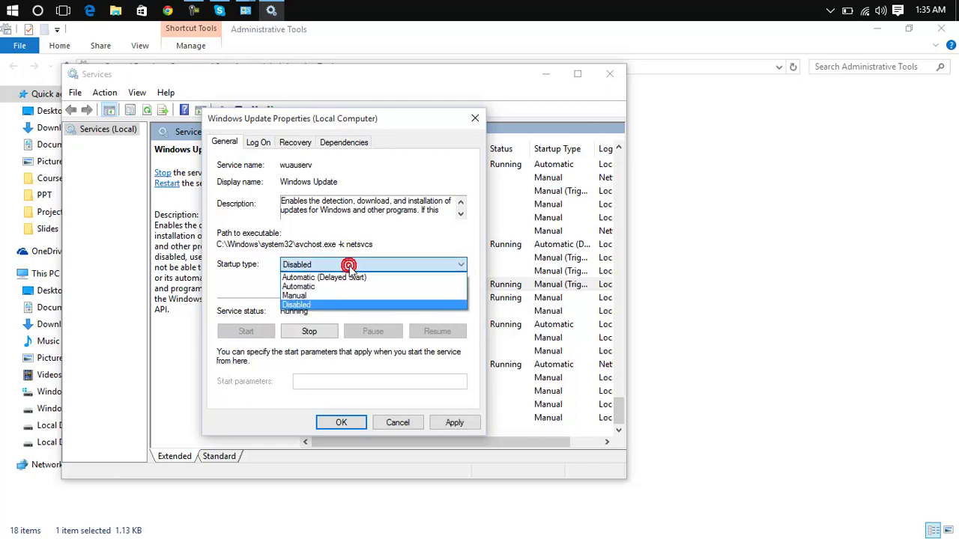
click(348, 297)
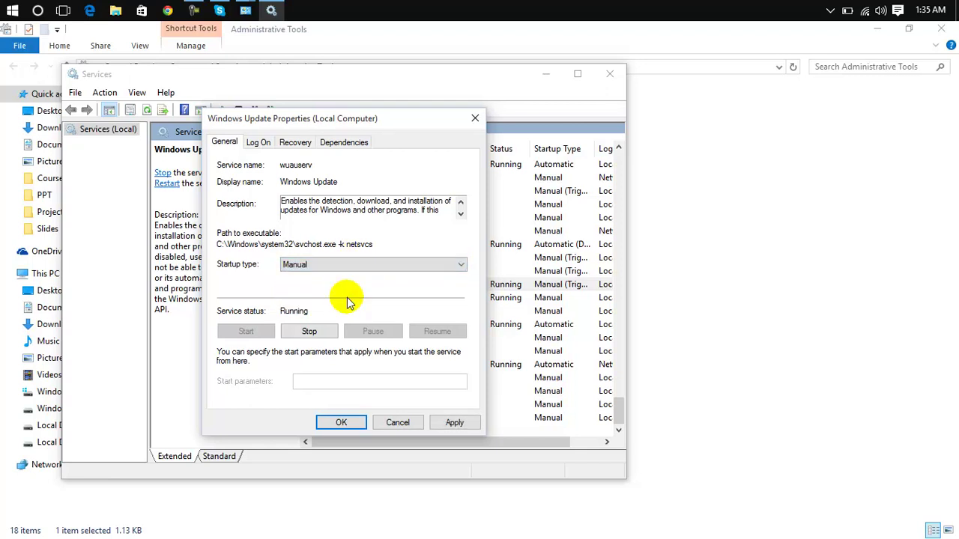
click(338, 264)
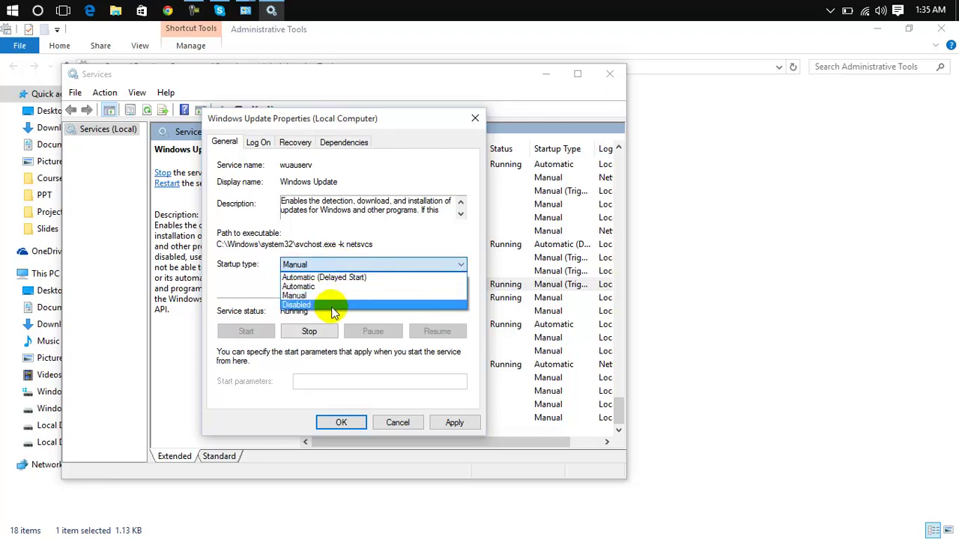
click(333, 306)
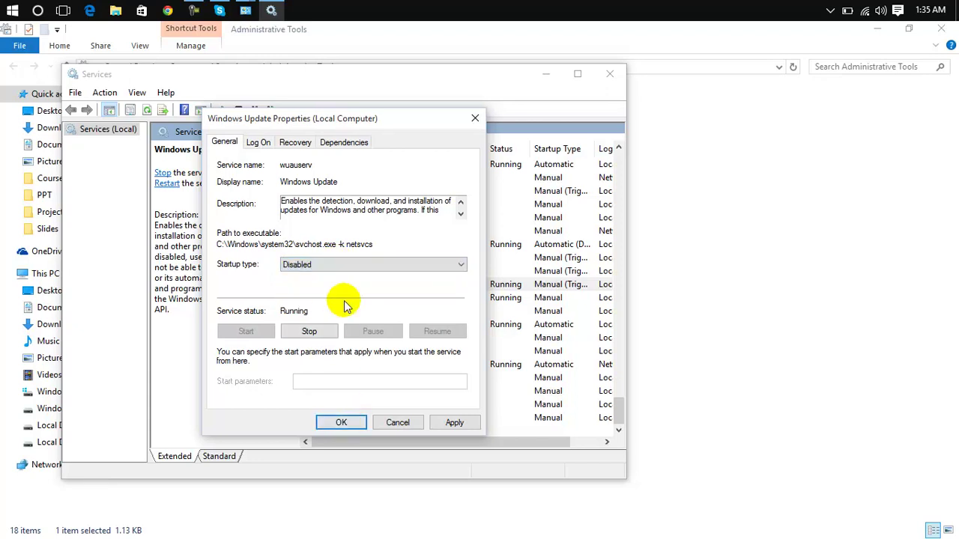
Set the Windows Update service's startup type to Manual and confirm the properties
click(347, 265)
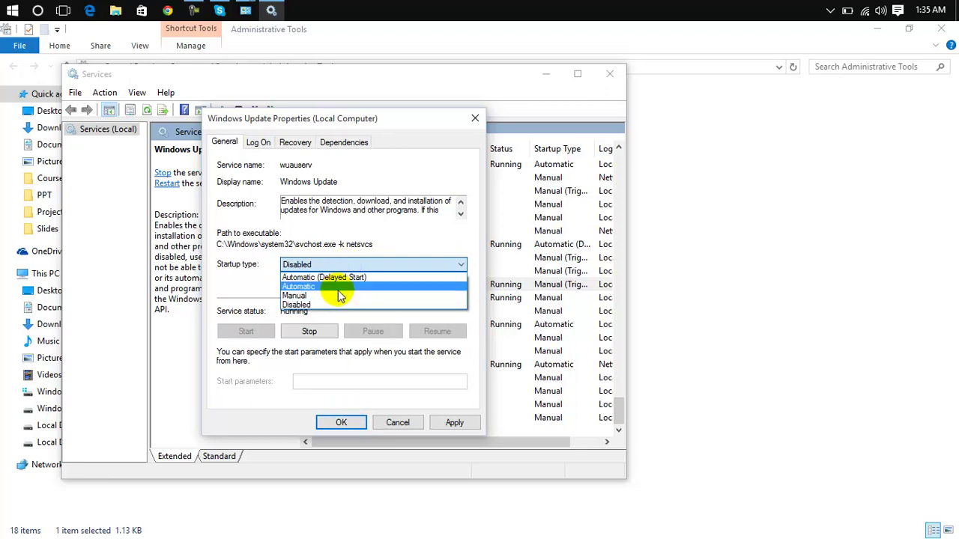
click(338, 296)
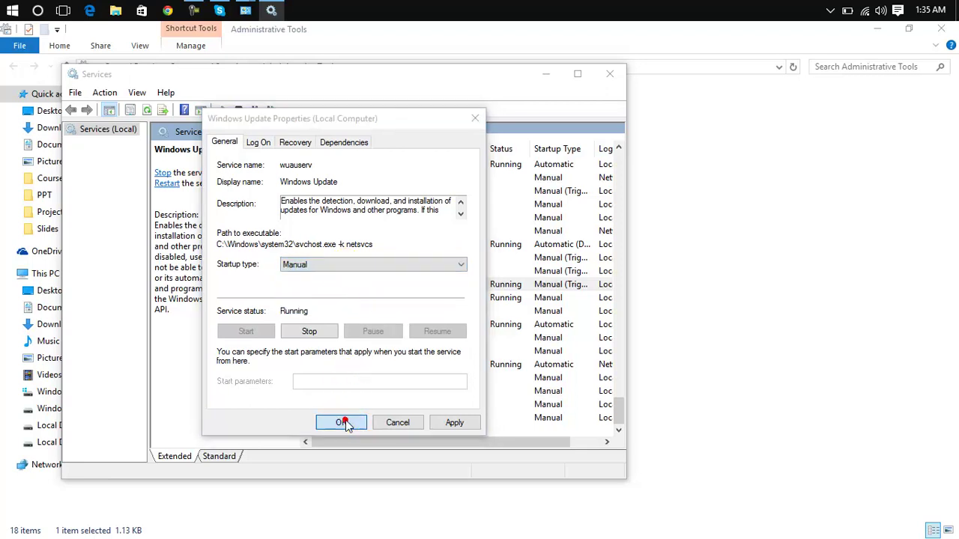
click(343, 423)
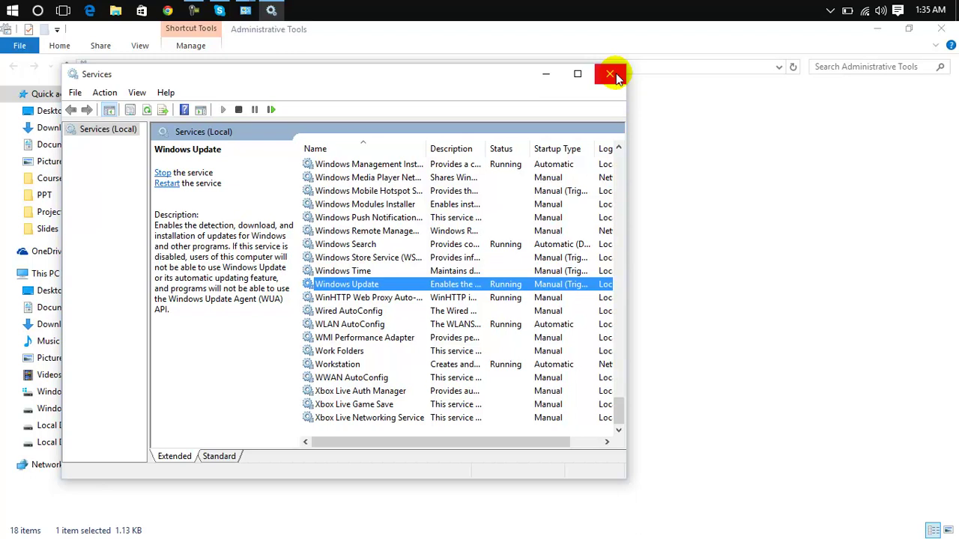
Close Services and go up from Administrative Tools to System and Security
click(396, 352)
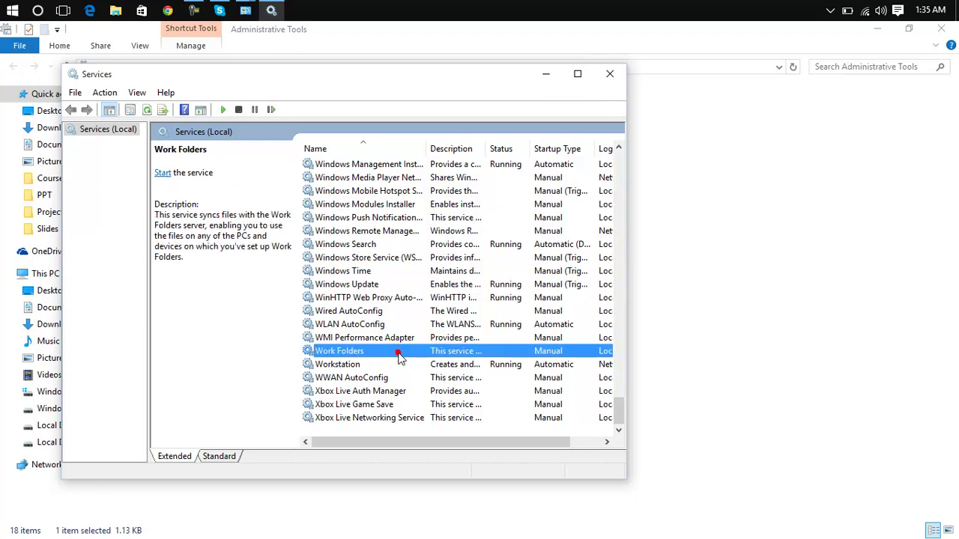
click(614, 72)
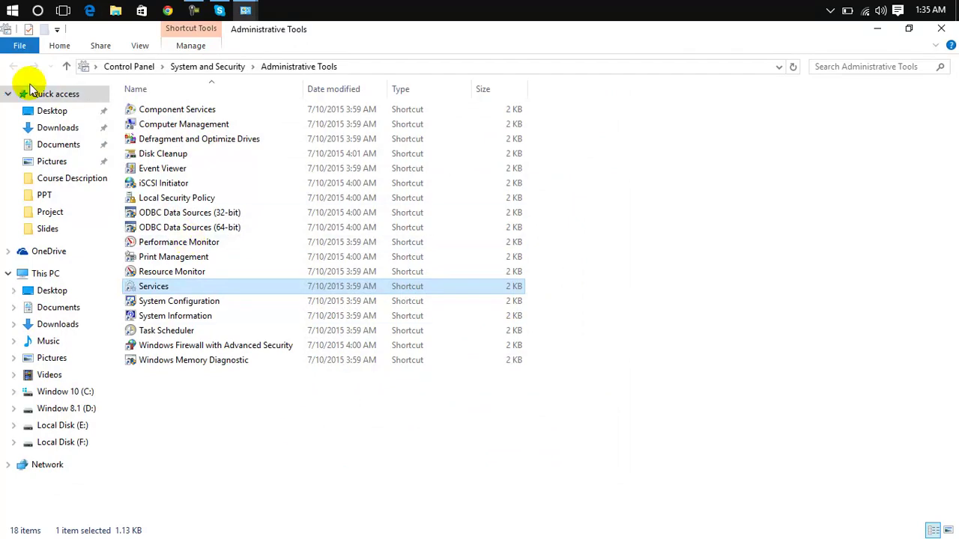
click(67, 67)
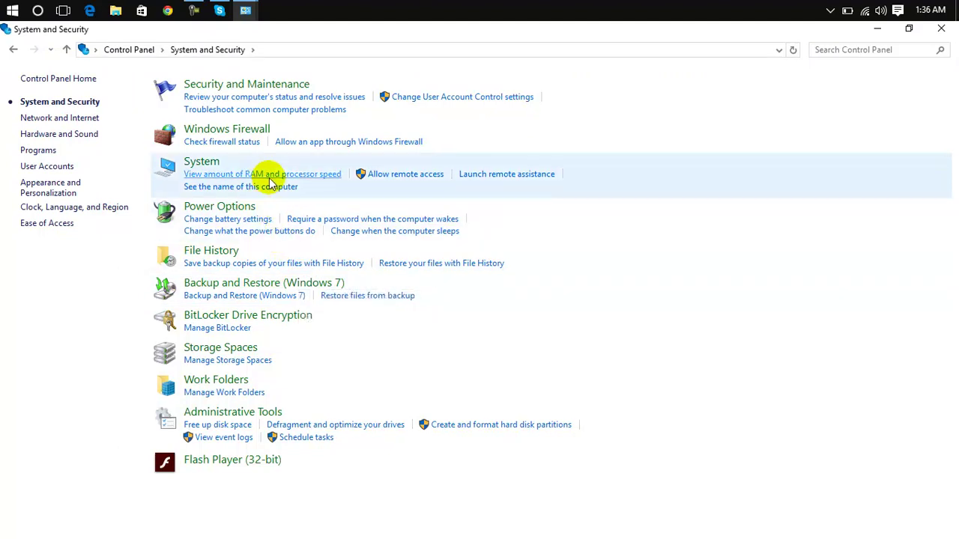
Open Windows Firewall and examine the private and public network sections and the notification settings for each network type
click(248, 135)
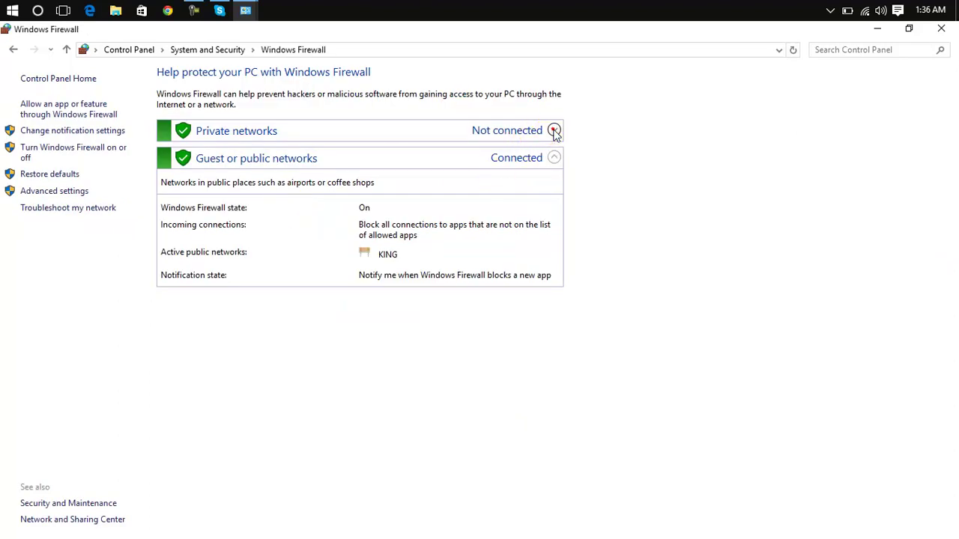
click(554, 132)
click(554, 131)
click(555, 158)
click(554, 159)
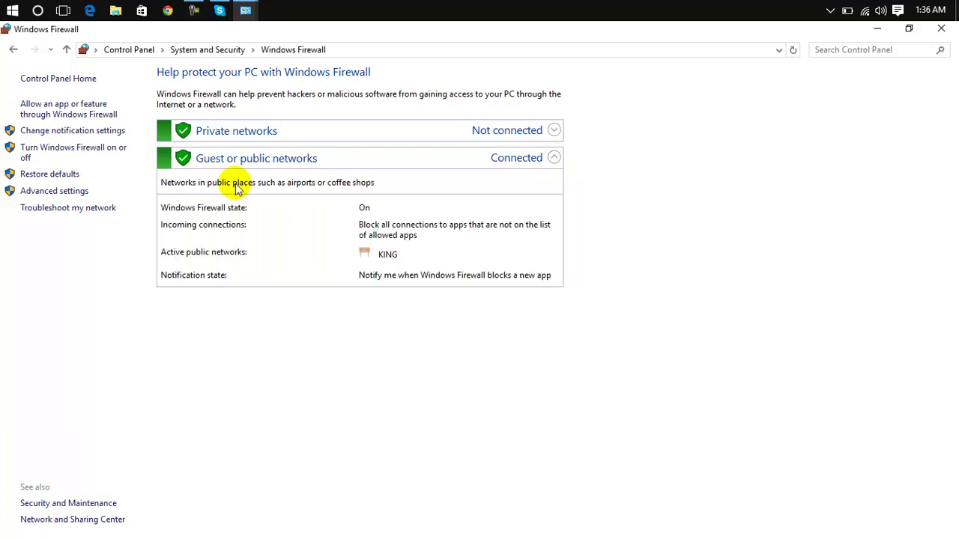
click(79, 133)
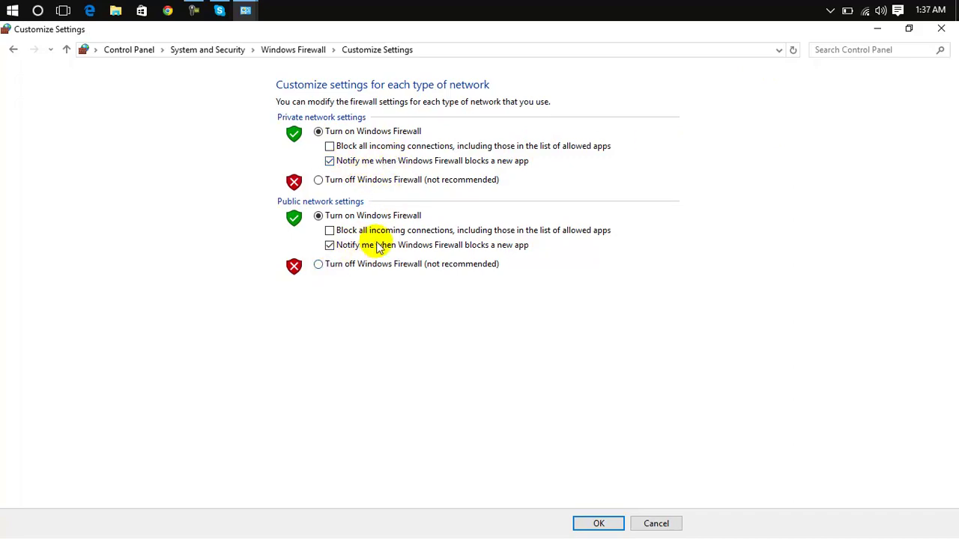
click(12, 57)
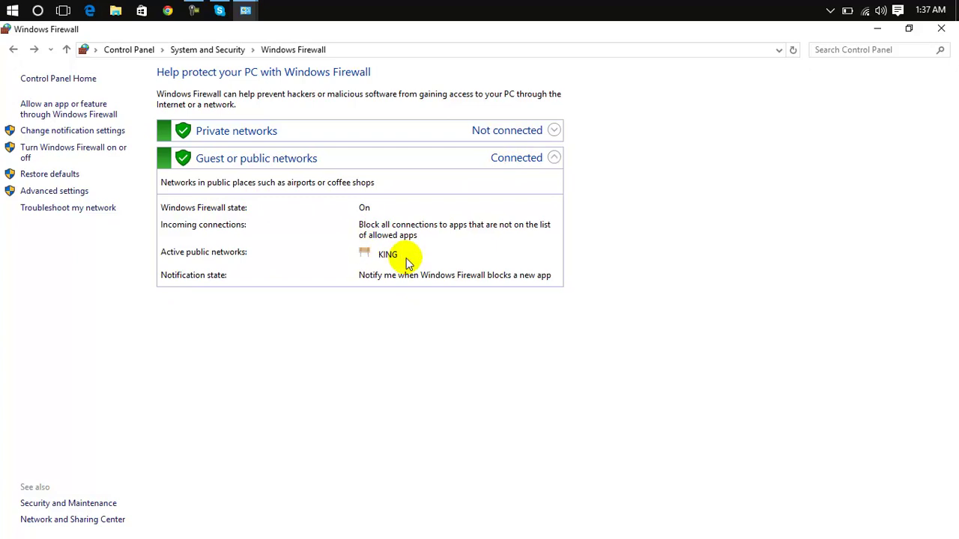
Check the list of available Wi-Fi networks and open the System page under System and Security
click(867, 11)
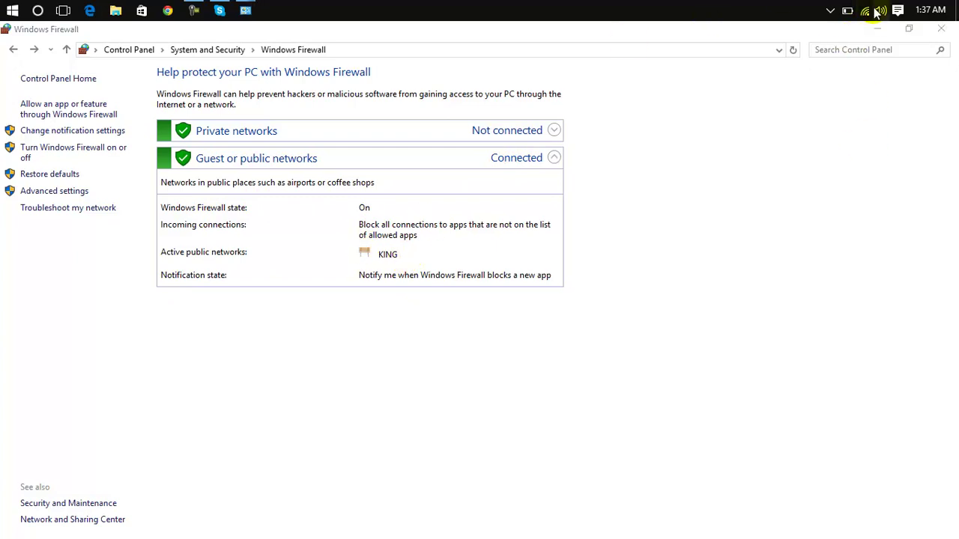
click(861, 9)
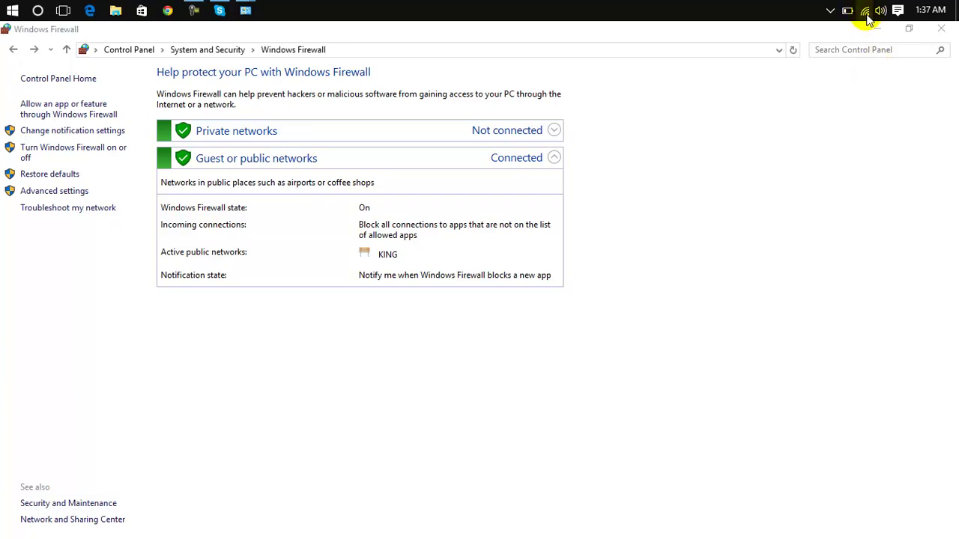
click(865, 11)
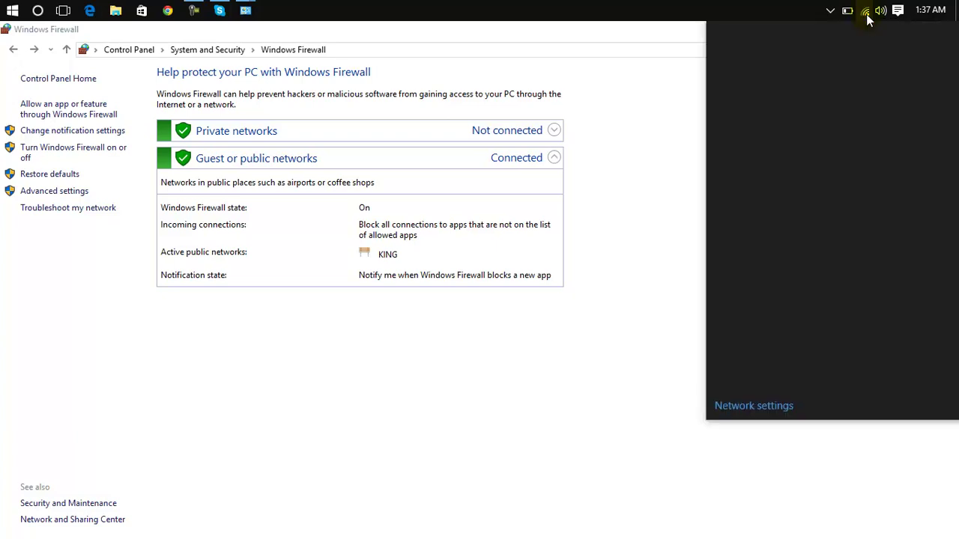
click(866, 12)
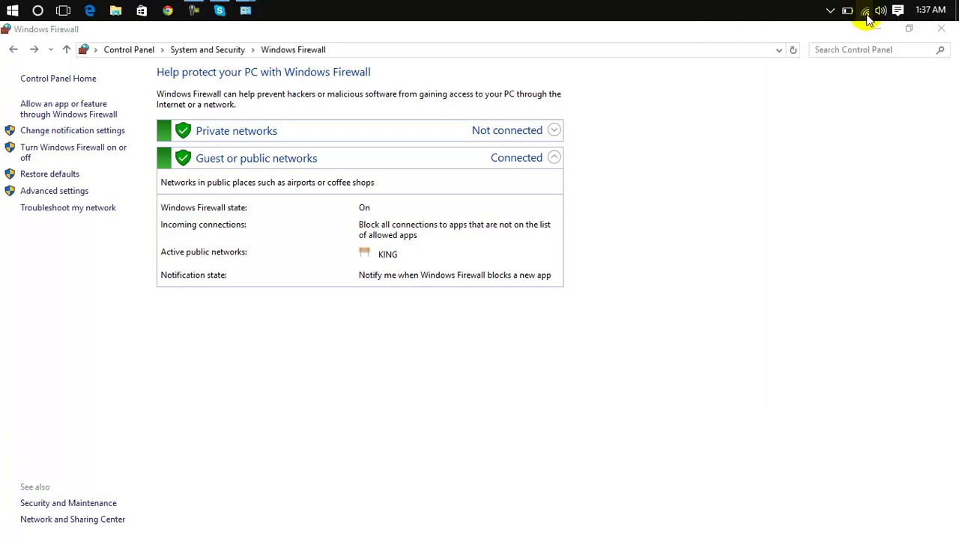
key(alt+Up)
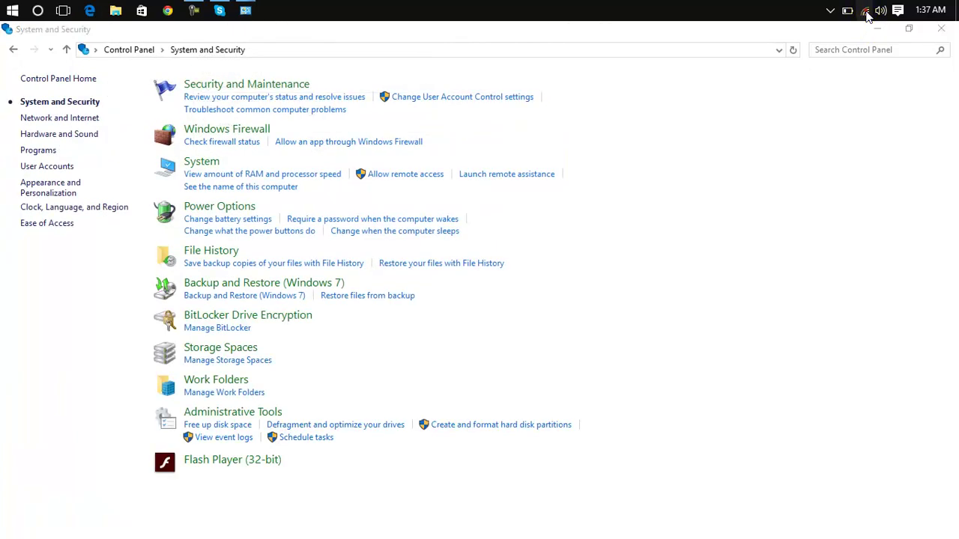
click(866, 12)
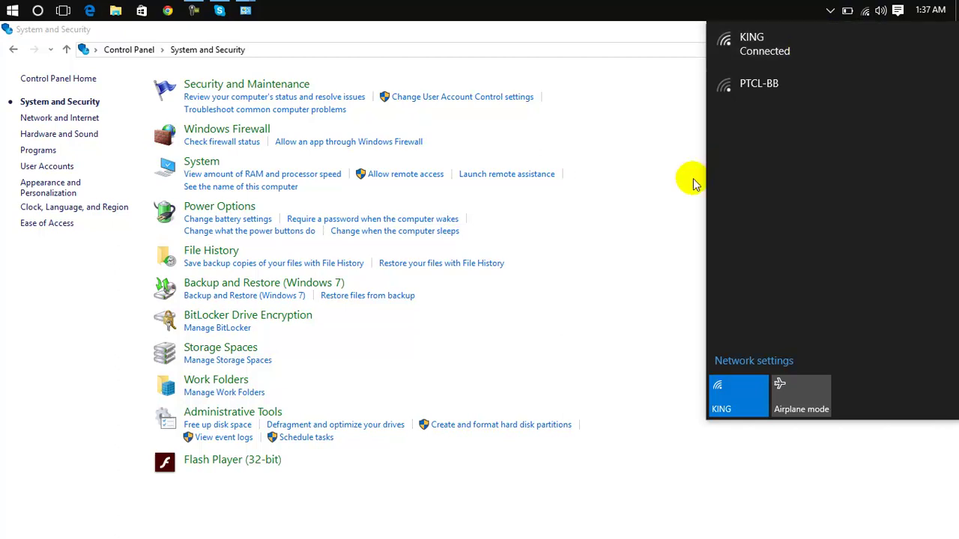
click(654, 180)
click(654, 176)
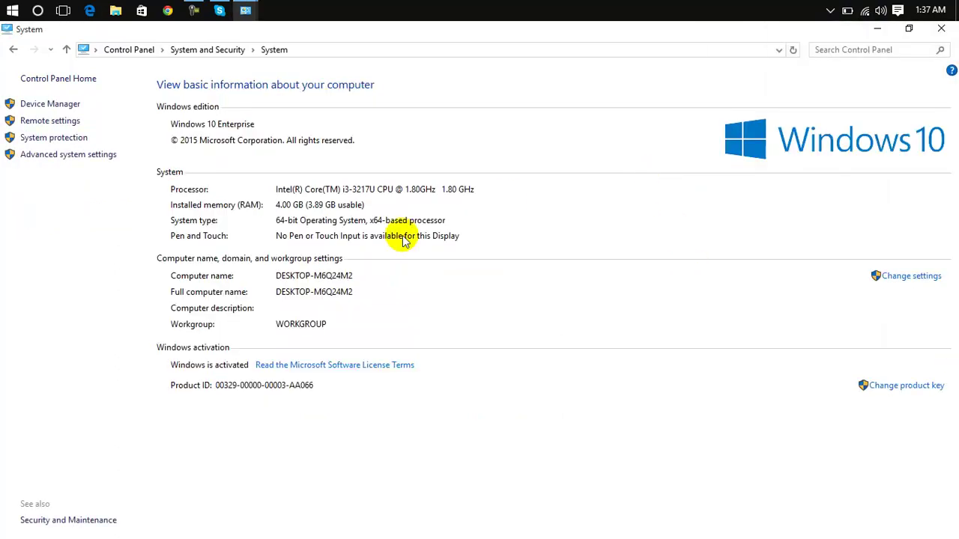
Return to System and Security and open Power Options
click(12, 51)
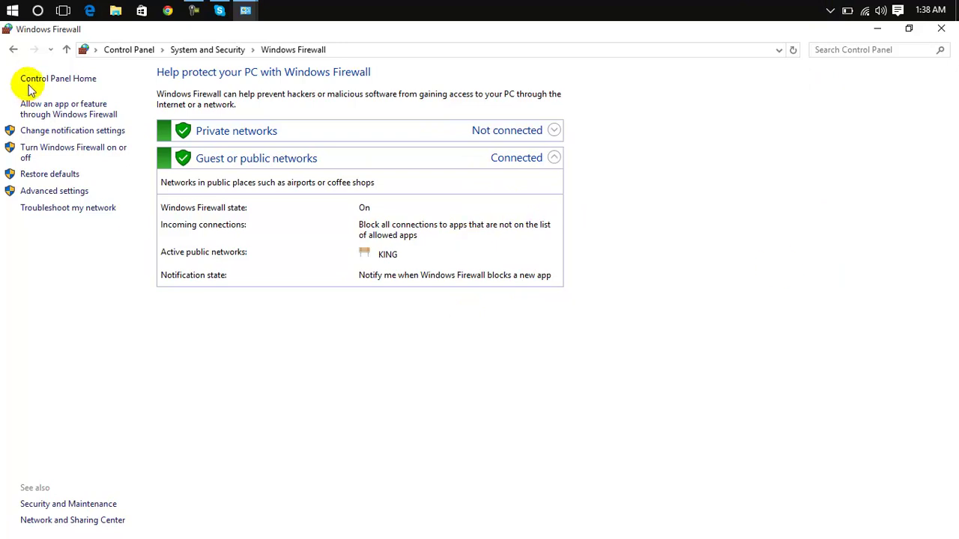
click(15, 51)
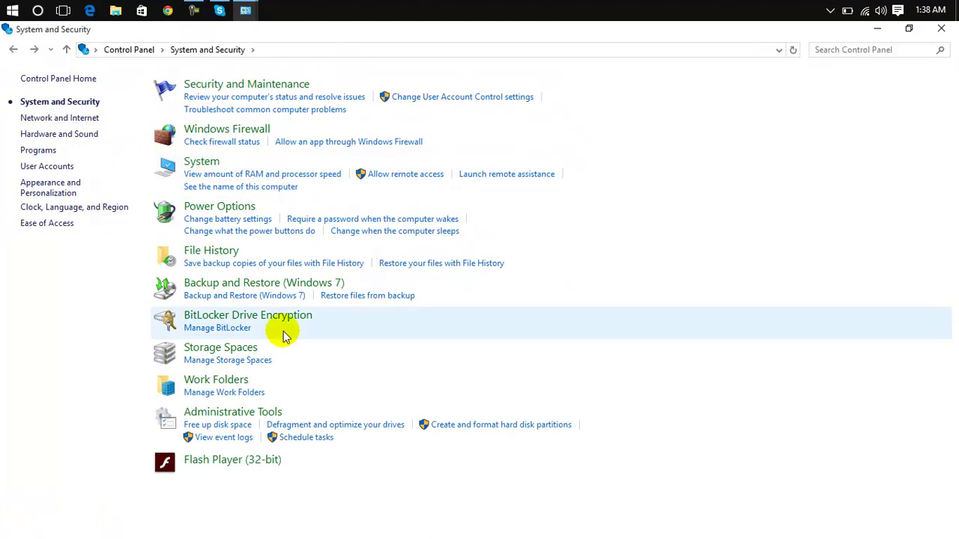
click(229, 213)
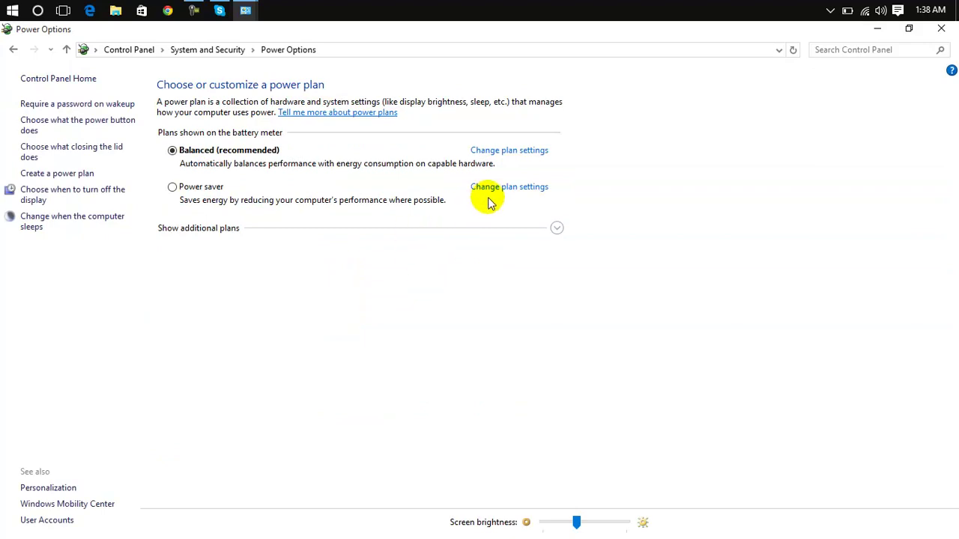
Set the Balanced power plan to put the computer to sleep after 5 hours on battery and plugged in, and save the changes
click(510, 153)
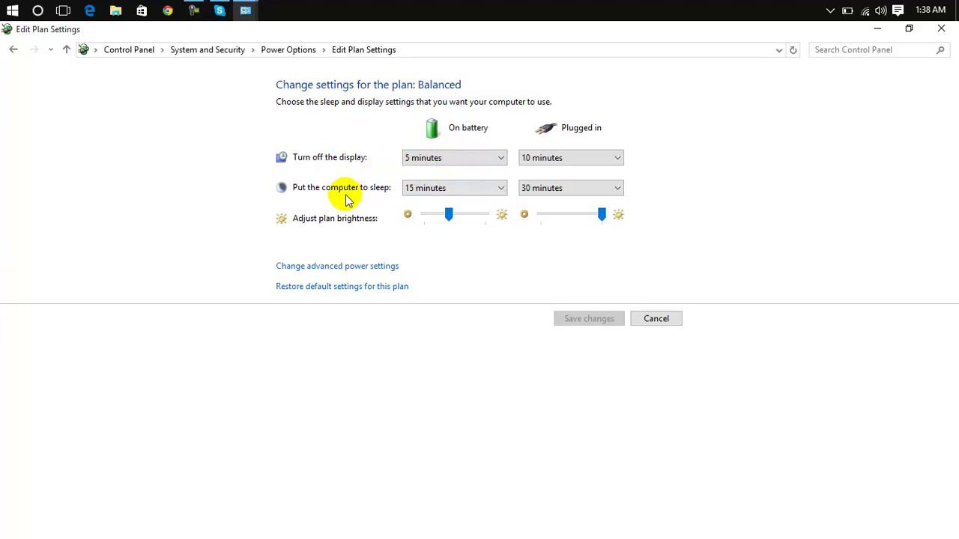
click(437, 192)
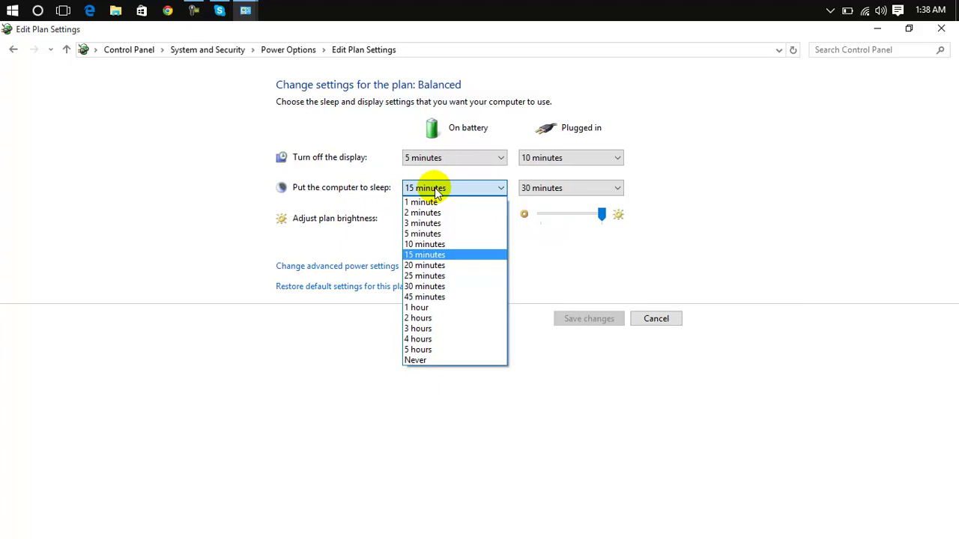
click(447, 350)
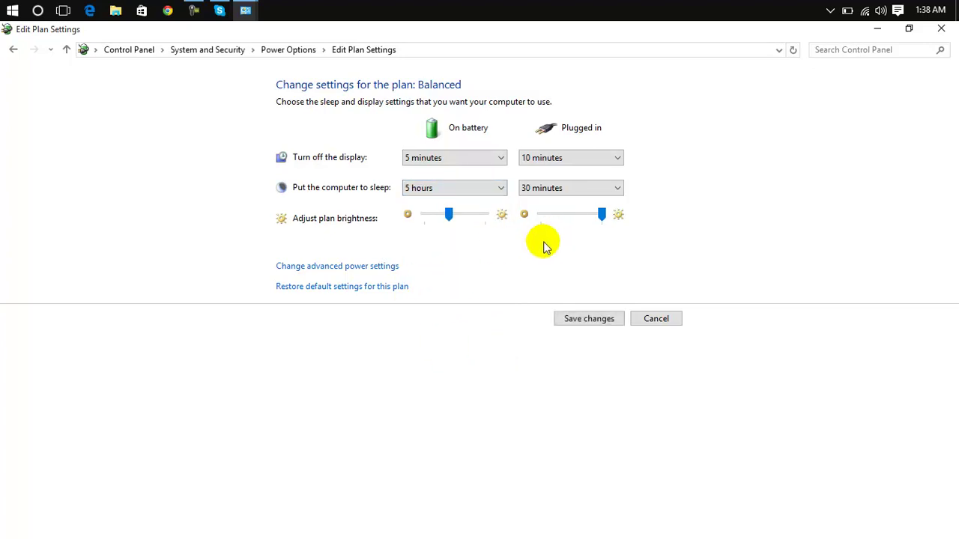
click(552, 188)
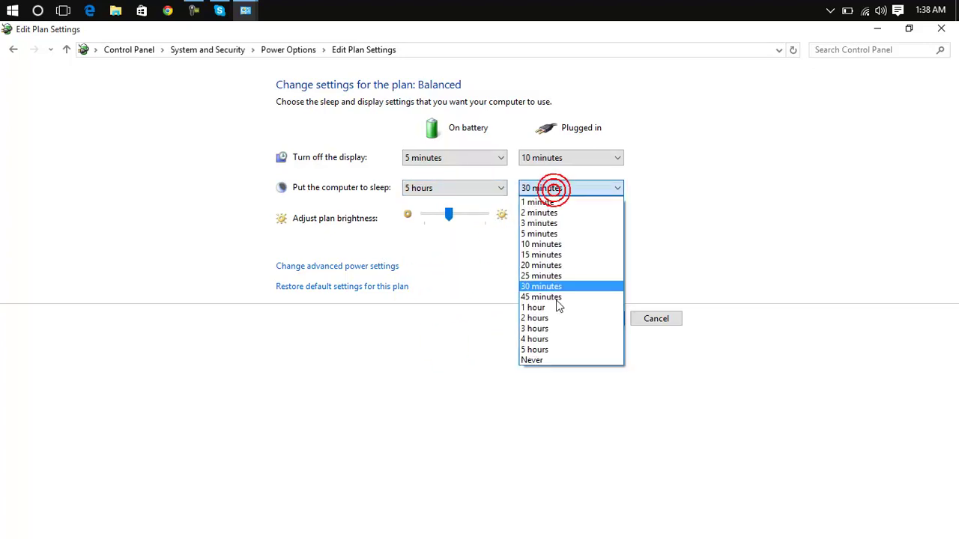
click(564, 349)
click(609, 322)
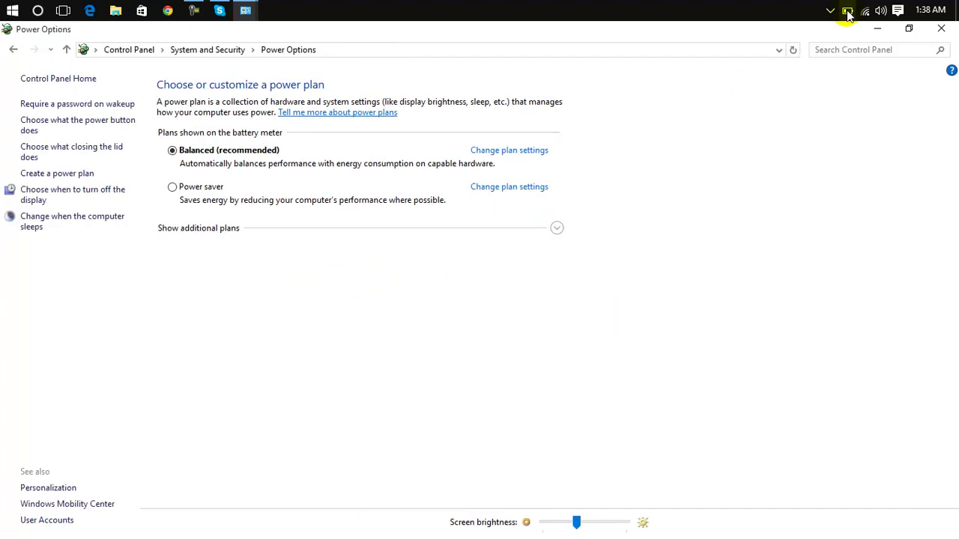
Review the Power & sleep settings through the battery status, follow the additional power settings to the Balanced plan, and close both extra windows
mouse_move(849, 15)
click(850, 8)
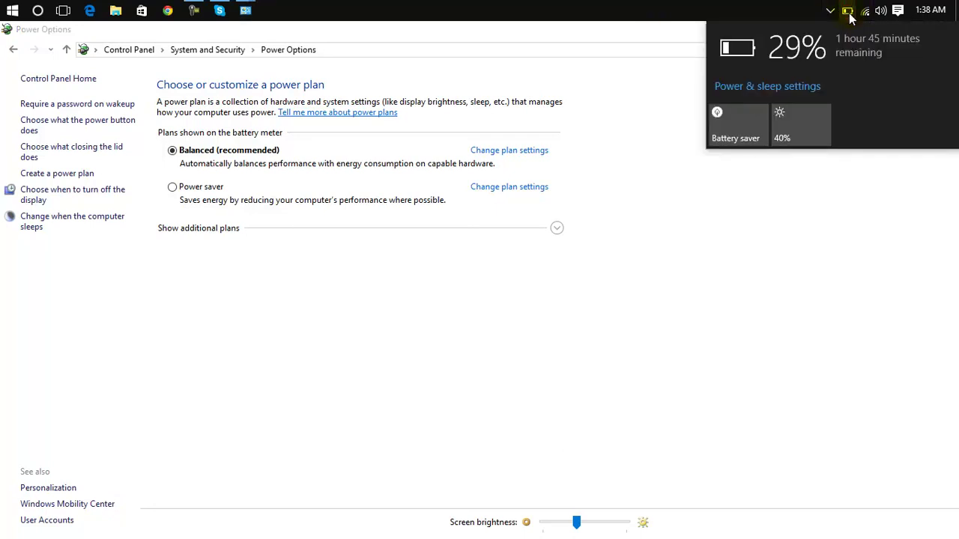
click(801, 88)
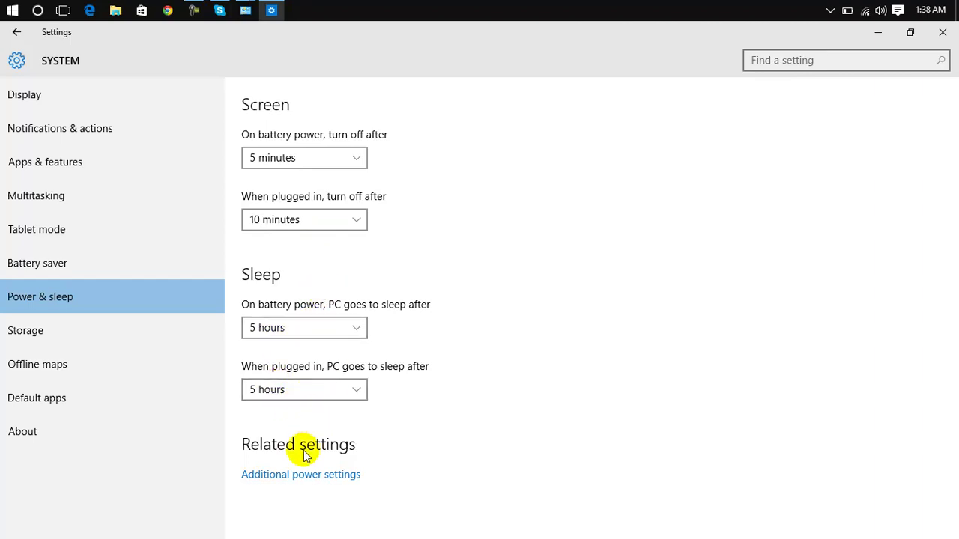
click(295, 474)
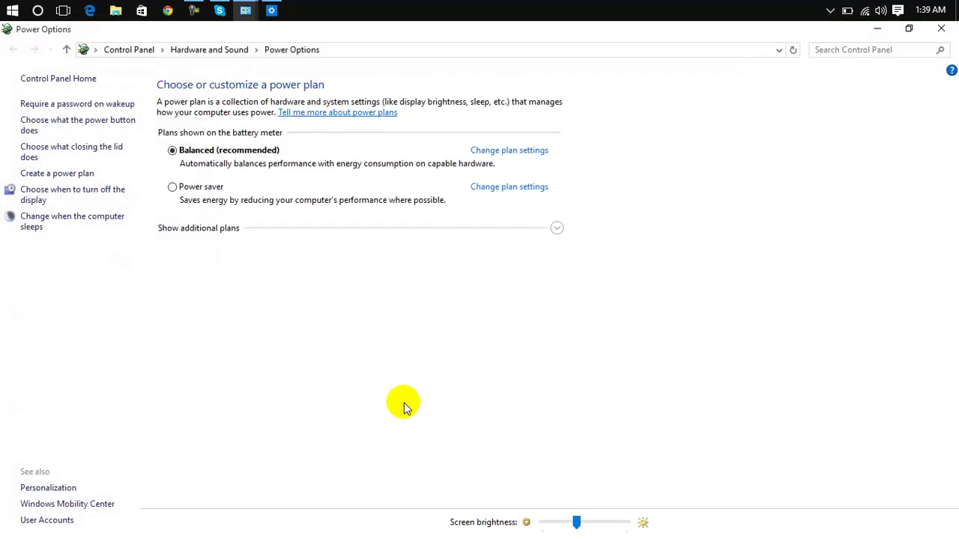
click(506, 151)
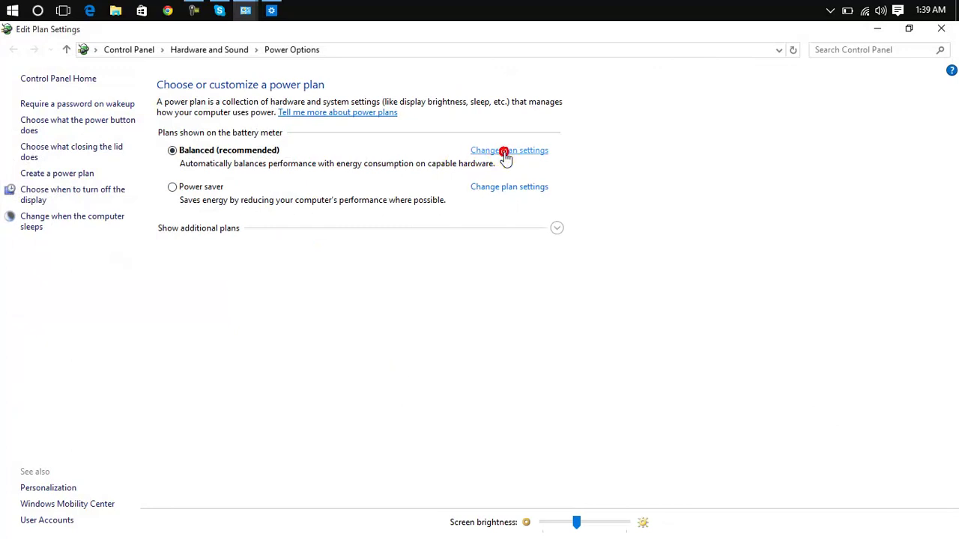
click(940, 28)
click(943, 34)
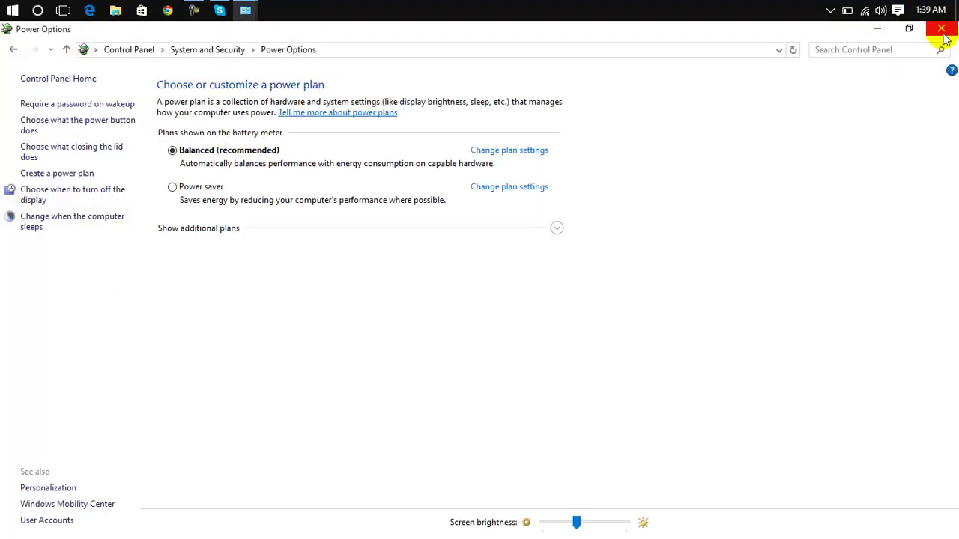
Return to the Control Panel home and open Devices and Printers under Hardware and Sound
click(12, 49)
click(12, 50)
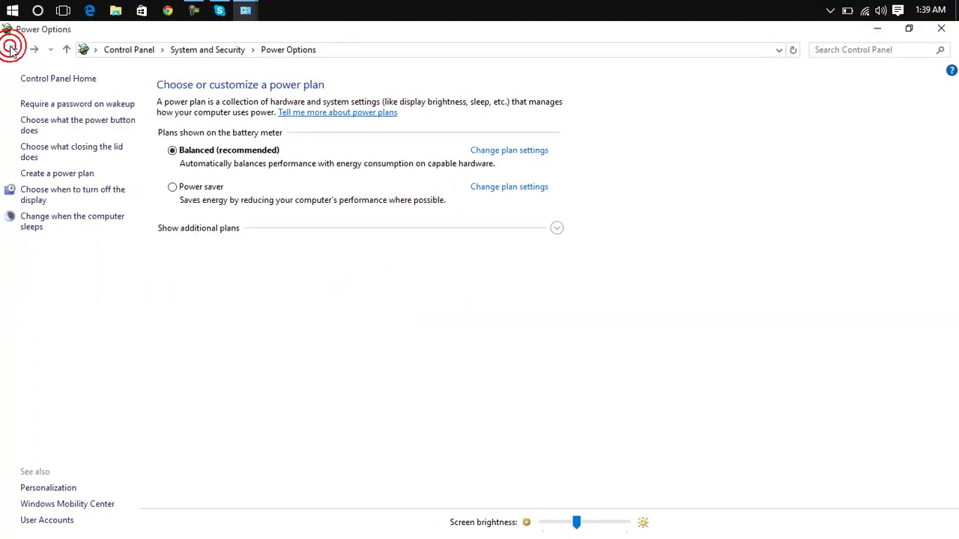
click(12, 49)
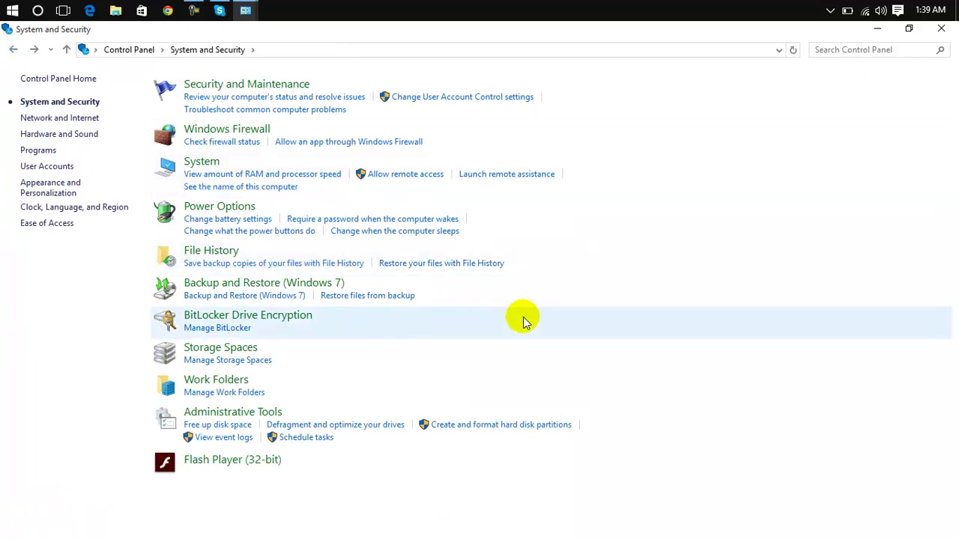
click(10, 49)
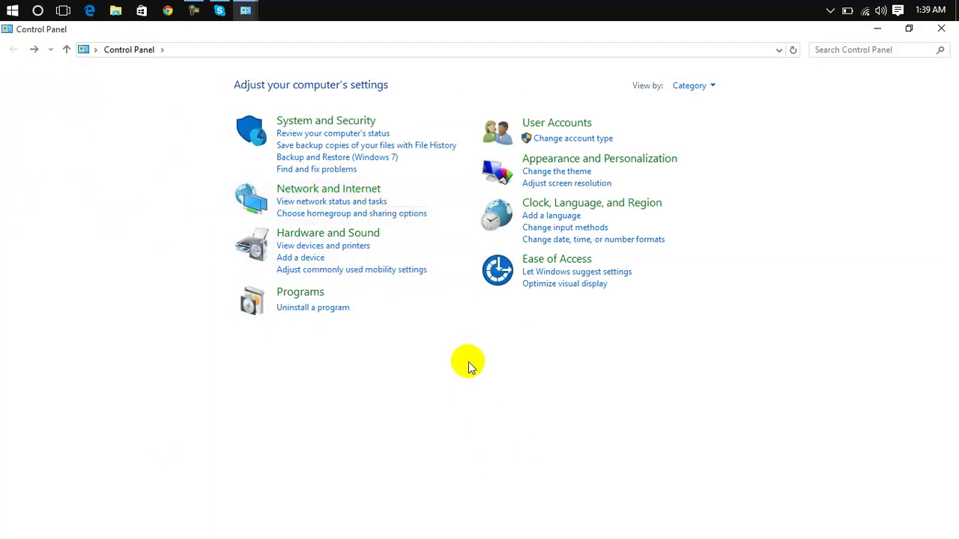
click(365, 234)
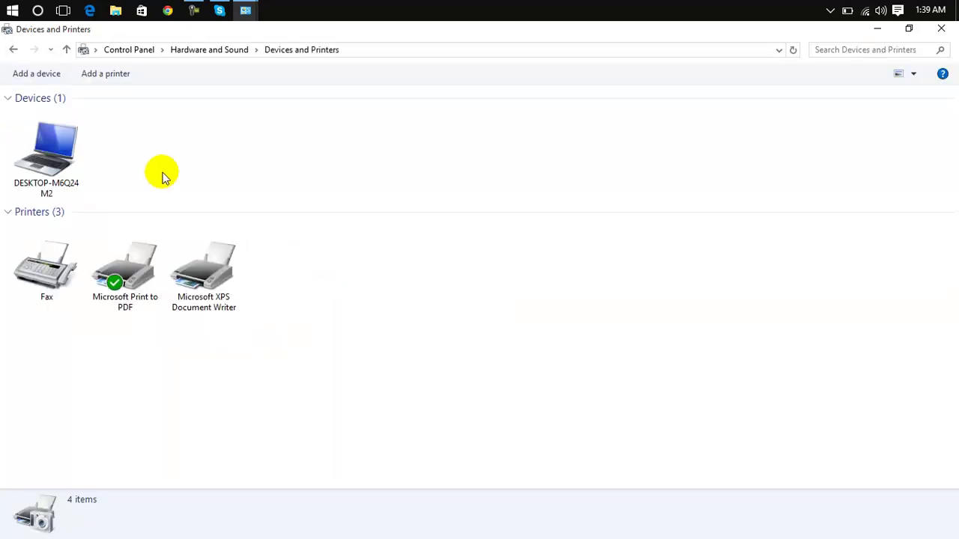
Start adding a printer and examine the other options for finding an unlisted printer
click(106, 78)
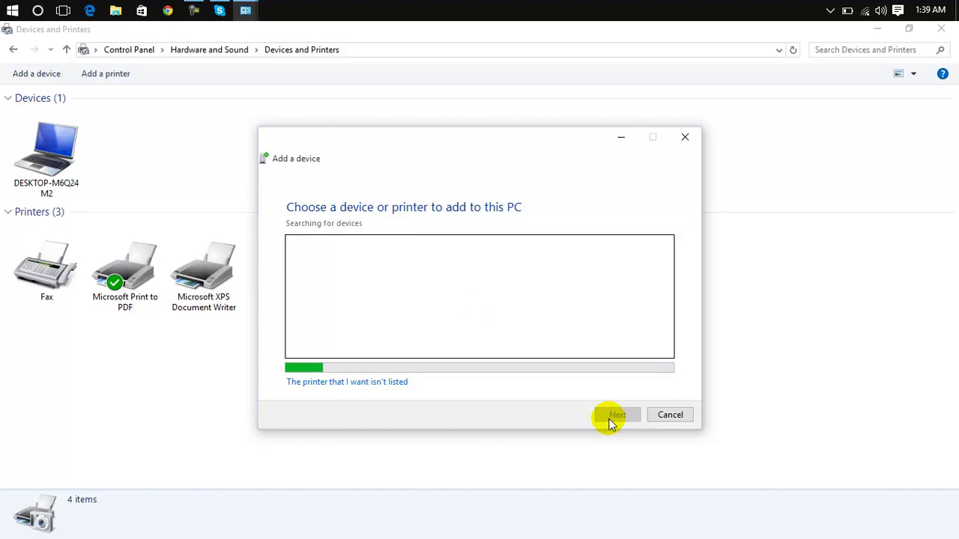
click(379, 383)
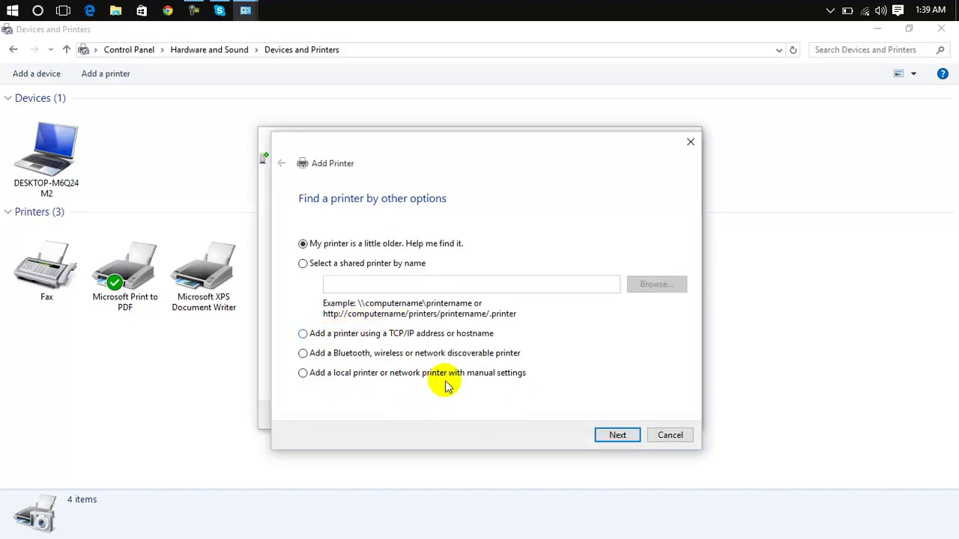
click(691, 143)
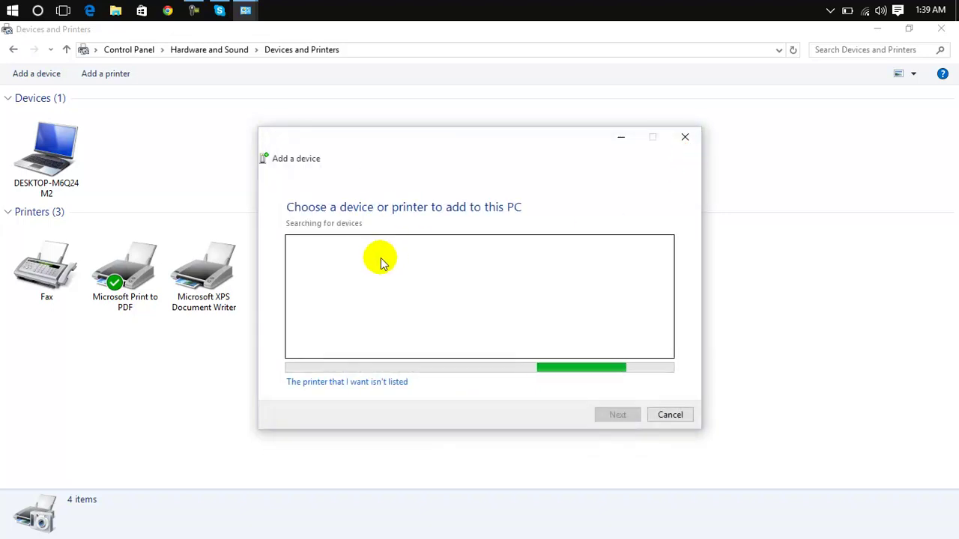
Look at the network browser for selecting a shared printer by name, and exit the printer setup without adding one
click(355, 385)
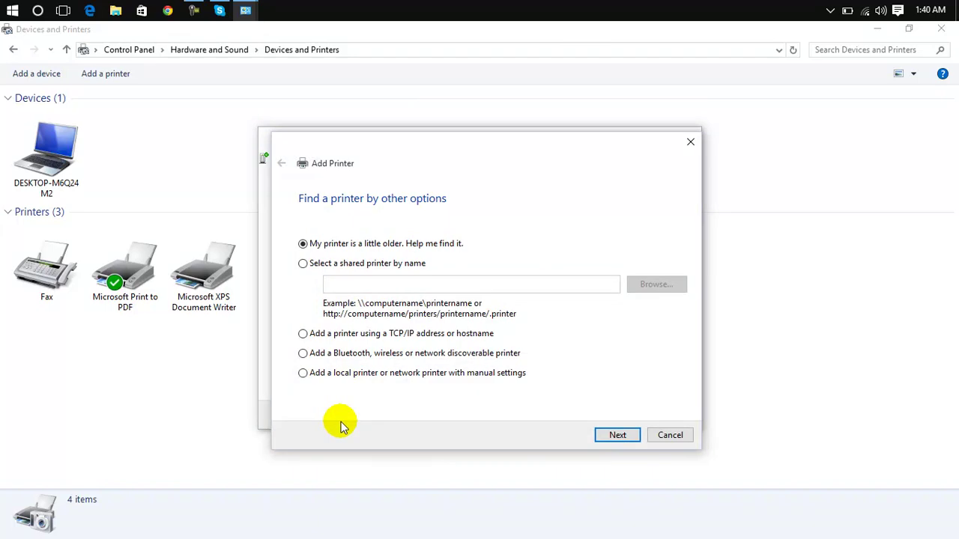
click(404, 264)
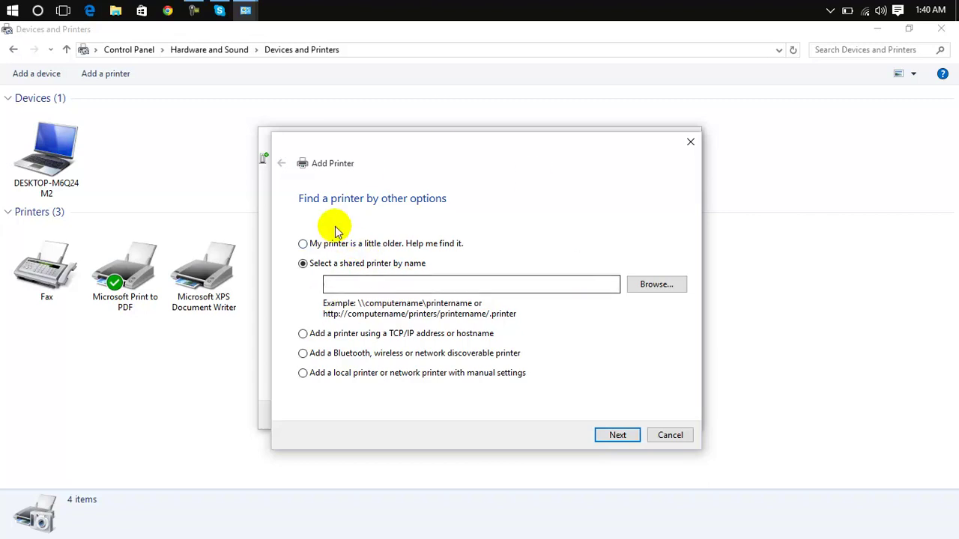
click(652, 284)
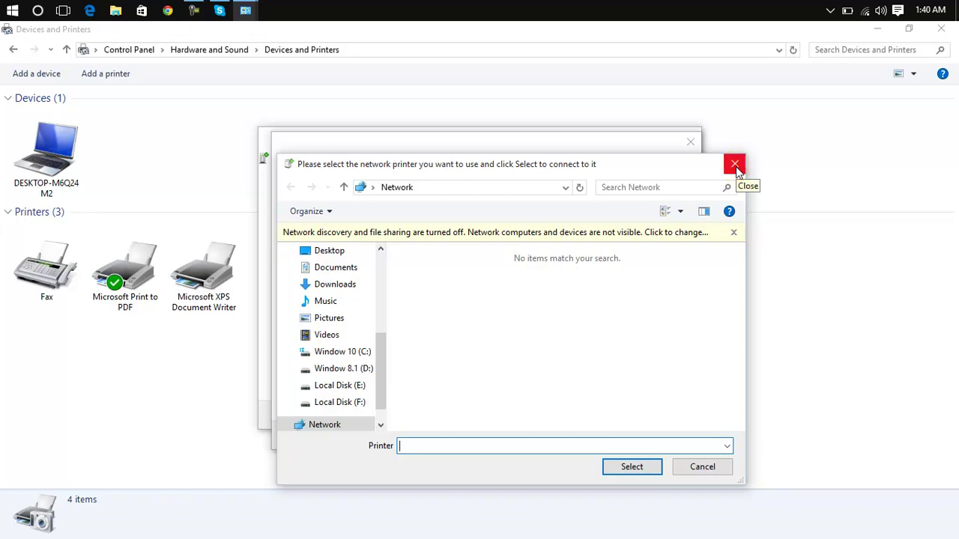
click(735, 166)
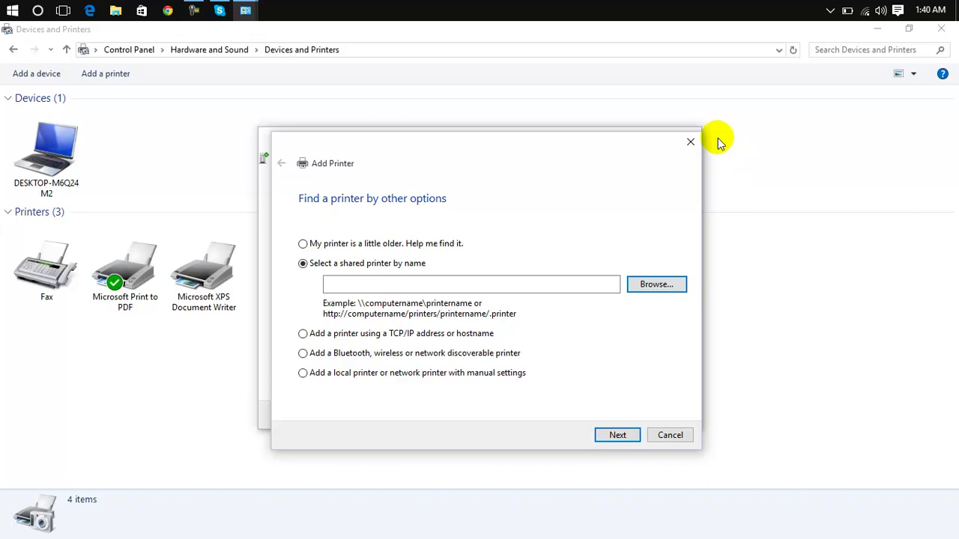
click(689, 141)
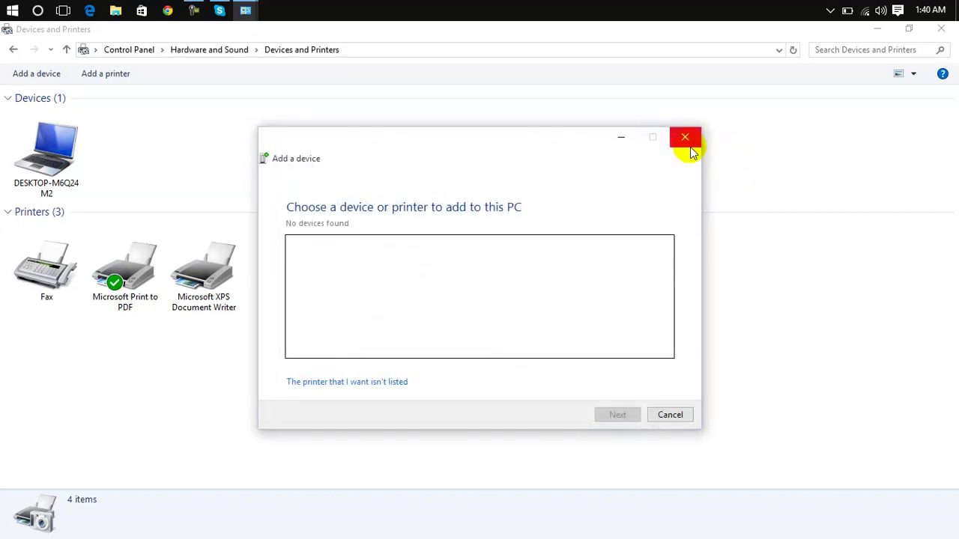
click(686, 140)
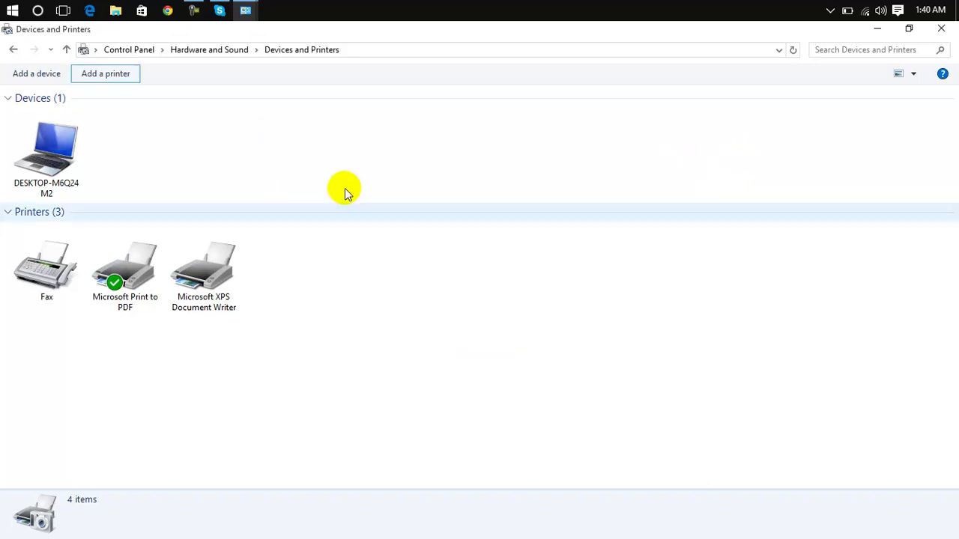
Open the Mouse properties from Hardware and Sound and examine the button, pointer scheme, pointer option and hardware settings
click(12, 51)
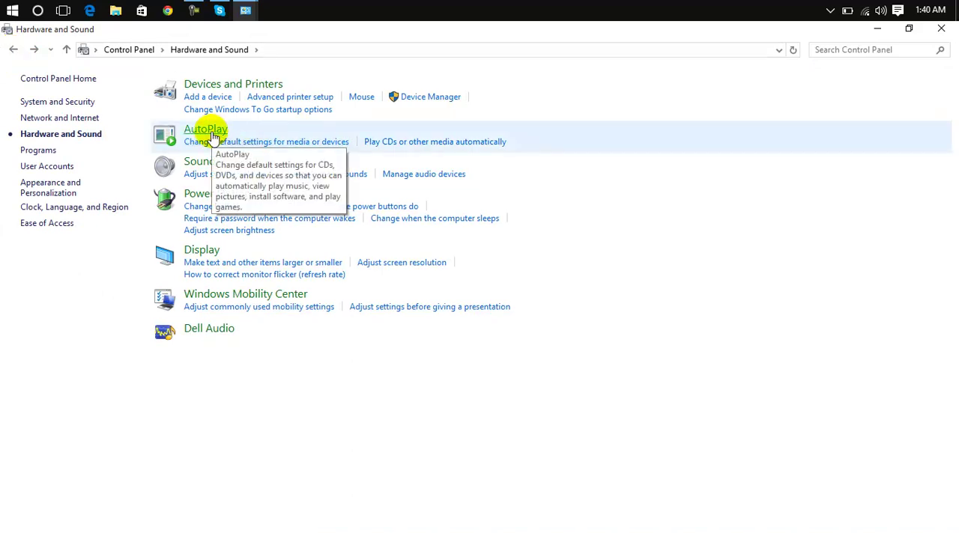
click(362, 97)
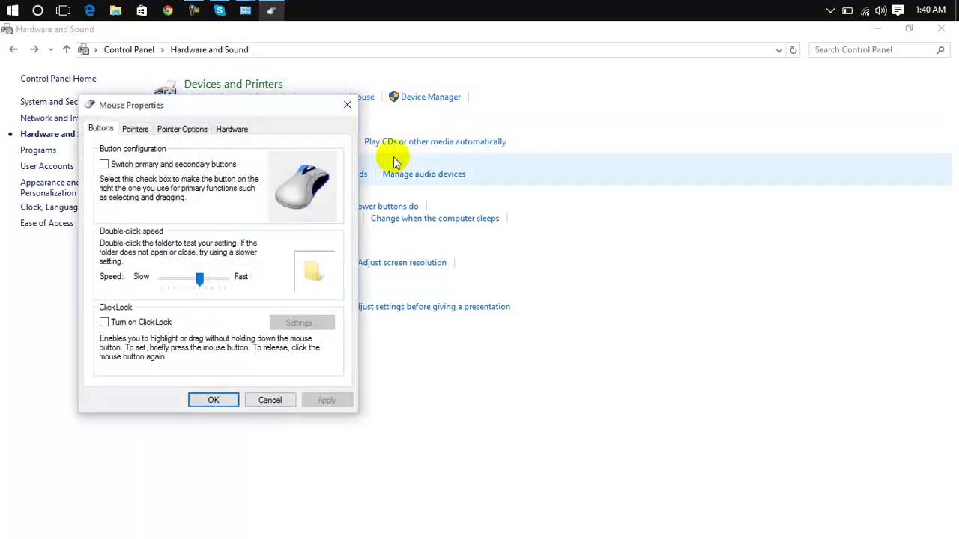
click(135, 130)
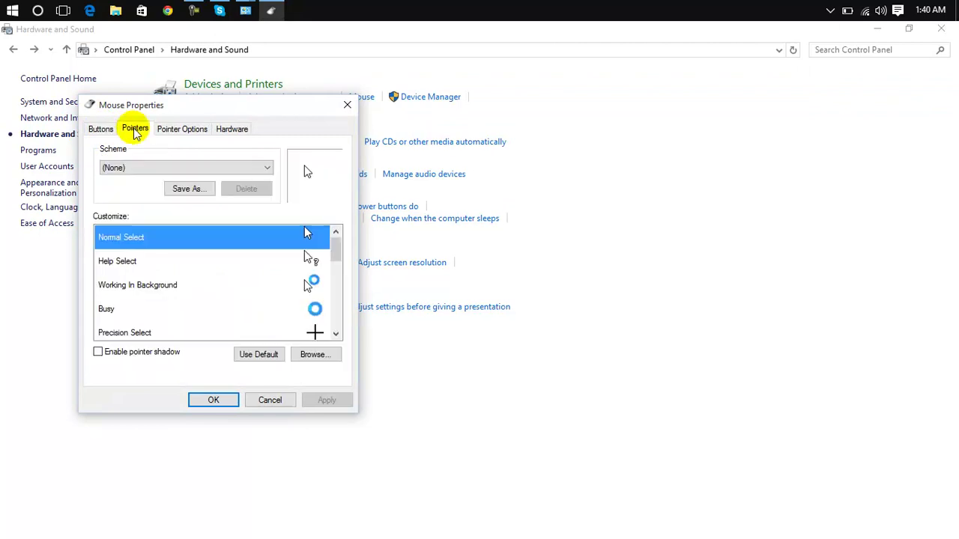
click(300, 238)
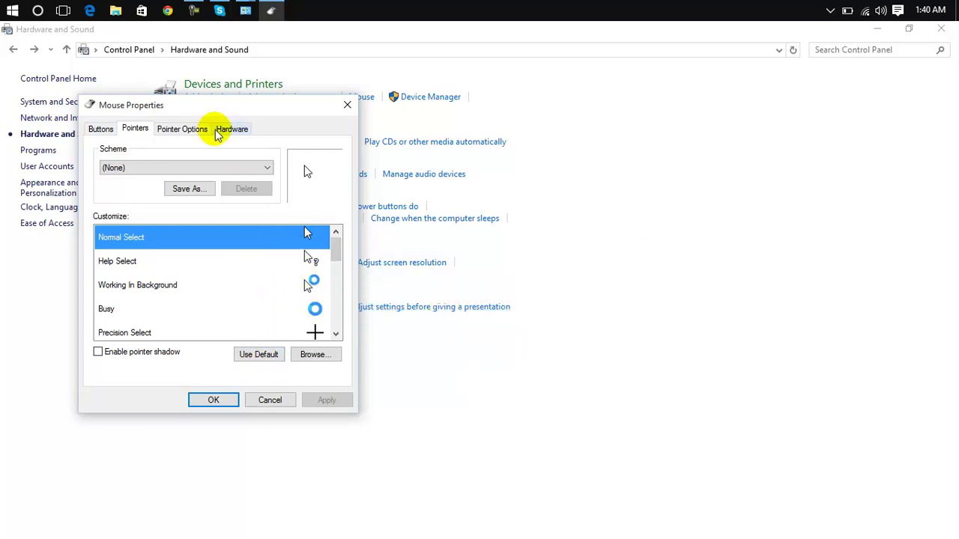
click(174, 129)
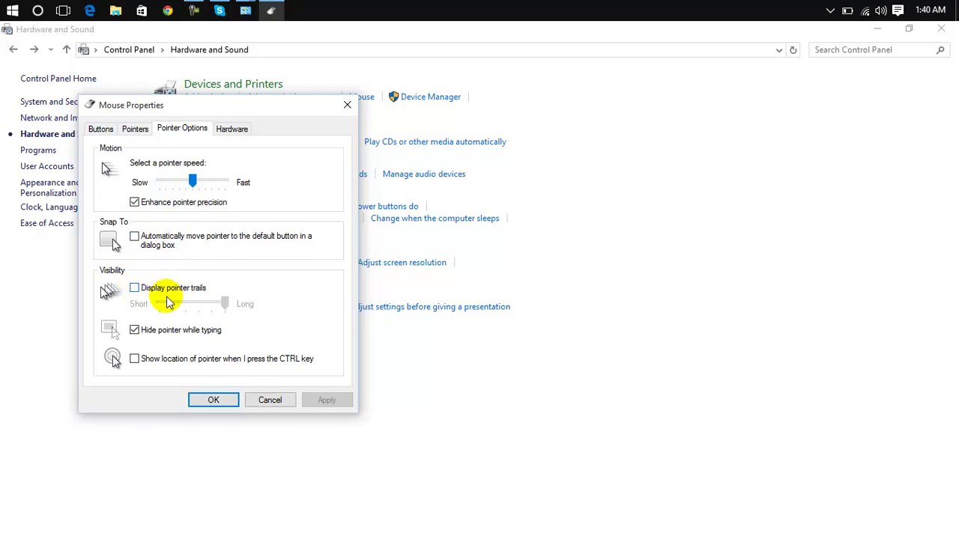
click(232, 130)
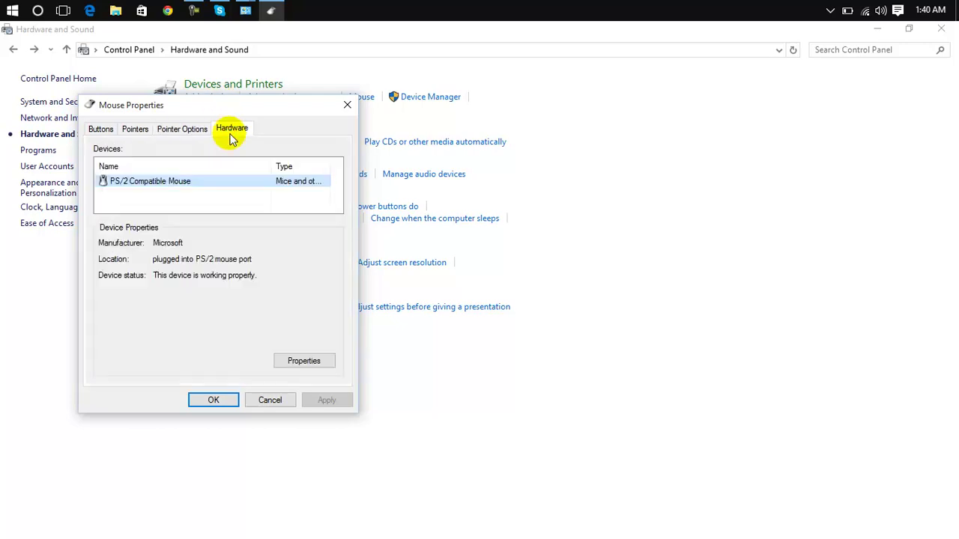
click(347, 104)
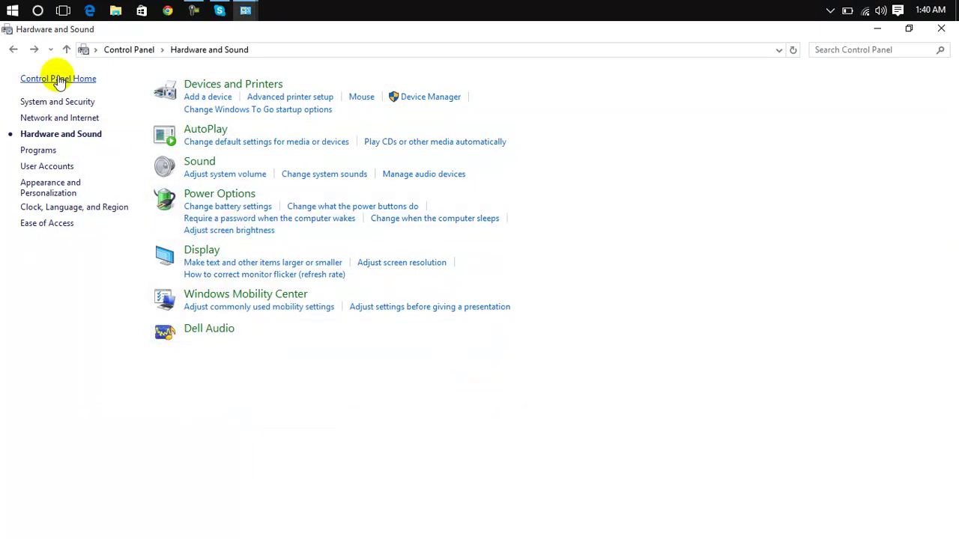
View the Date and Time settings under Clock, Language, and Region, and bring up the taskbar calendar
click(15, 51)
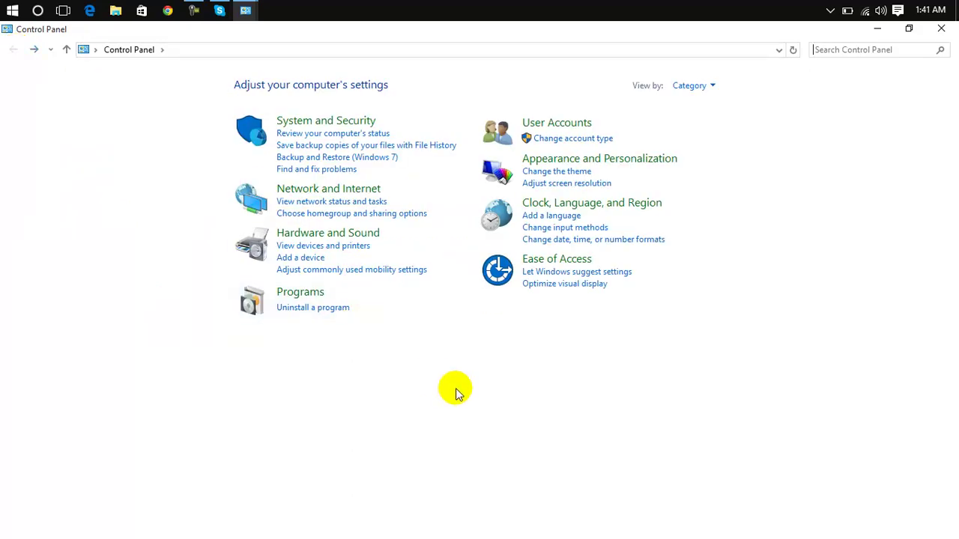
click(592, 203)
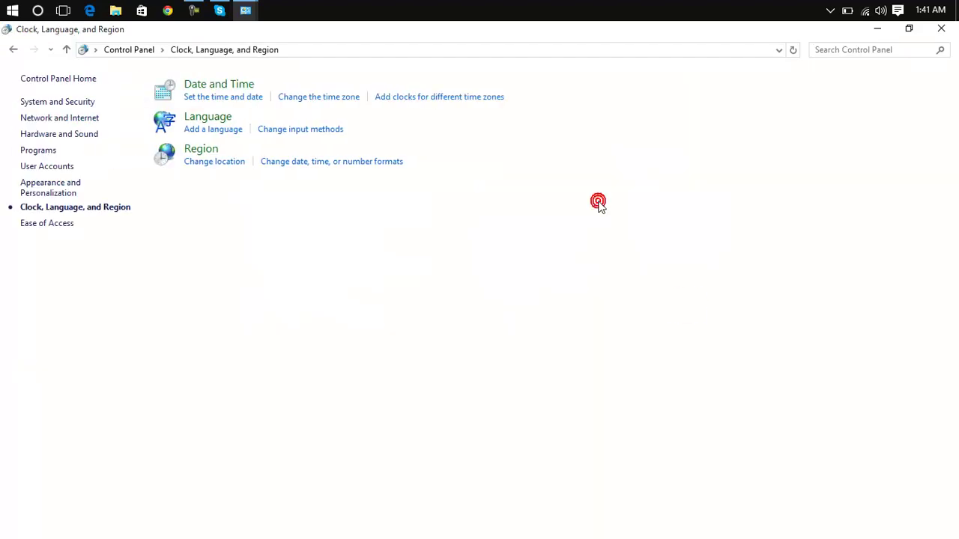
click(226, 92)
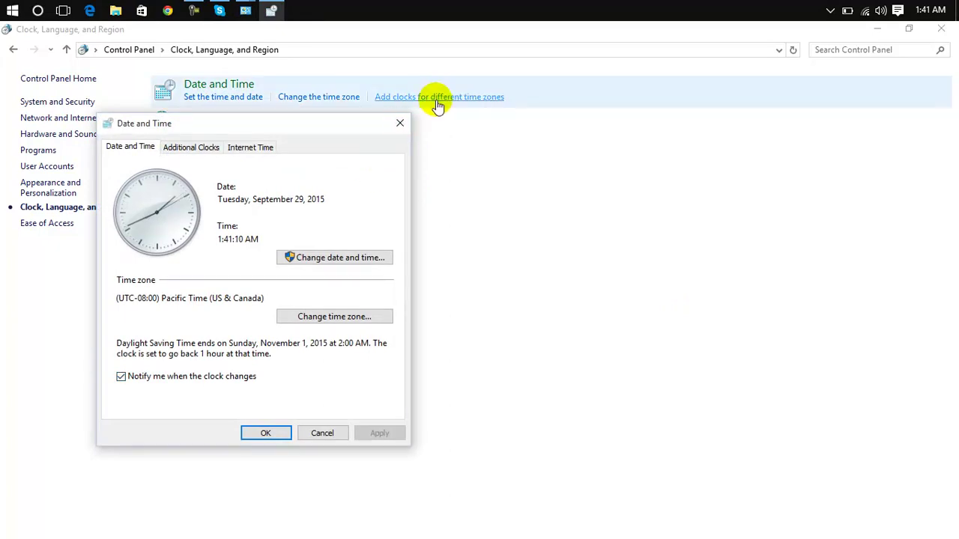
click(399, 123)
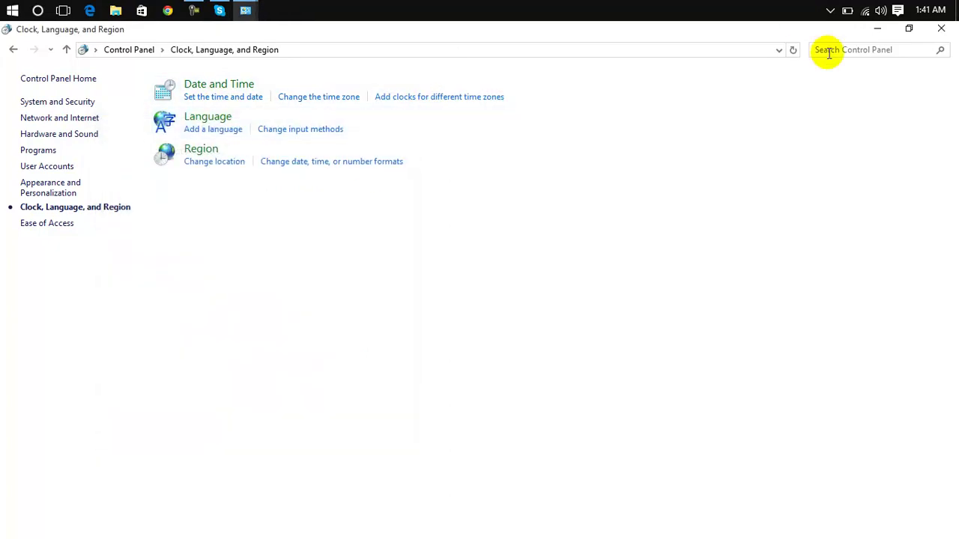
click(935, 10)
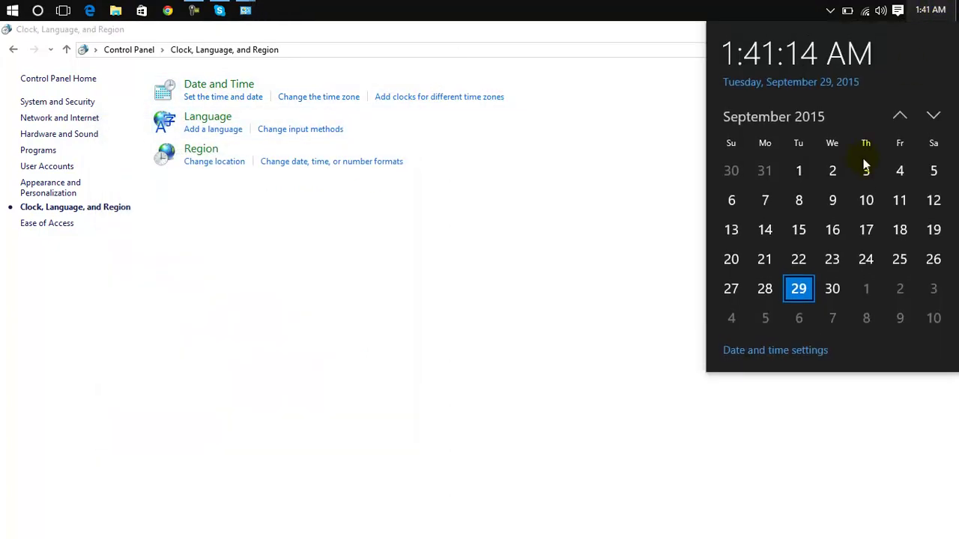
Examine the Date & time and Region & language settings, including the country or region choices, and close Settings
click(790, 352)
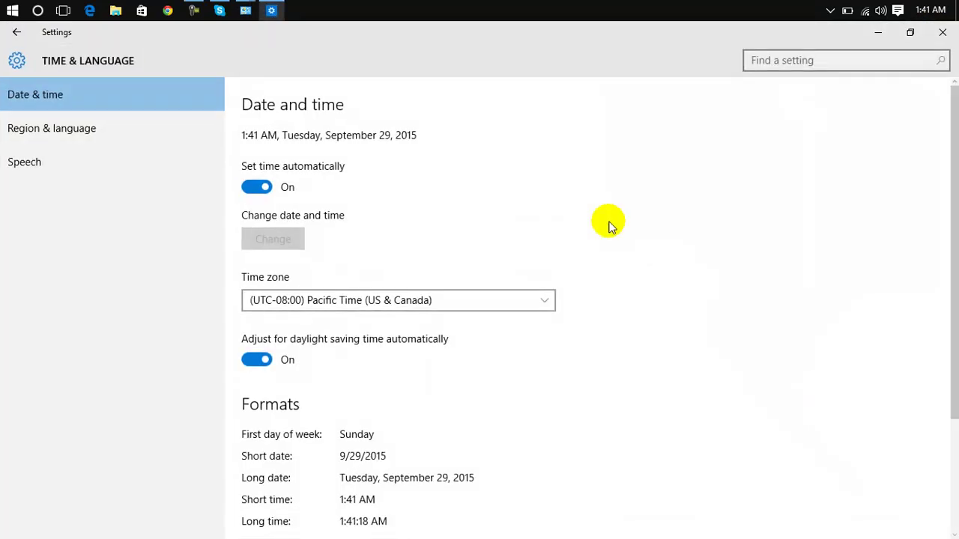
click(92, 127)
click(318, 173)
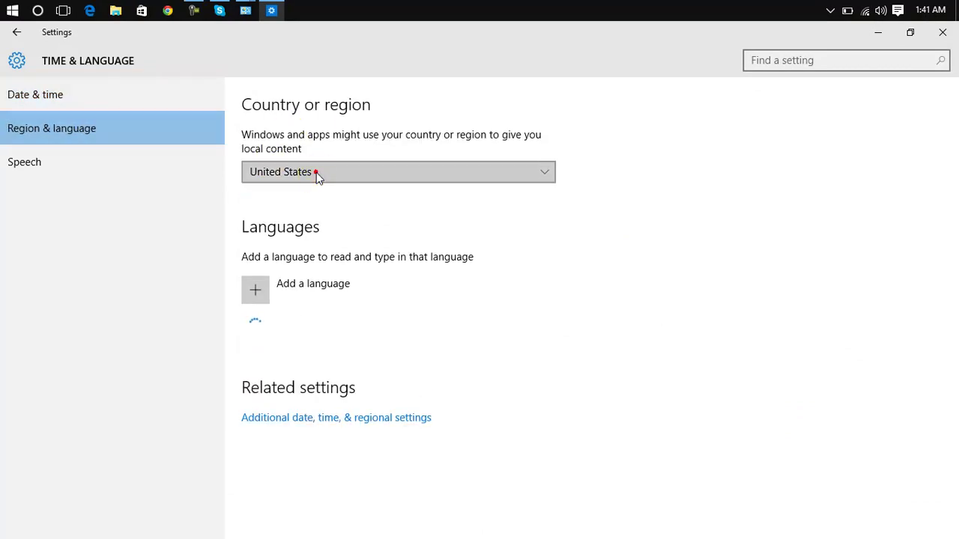
click(316, 172)
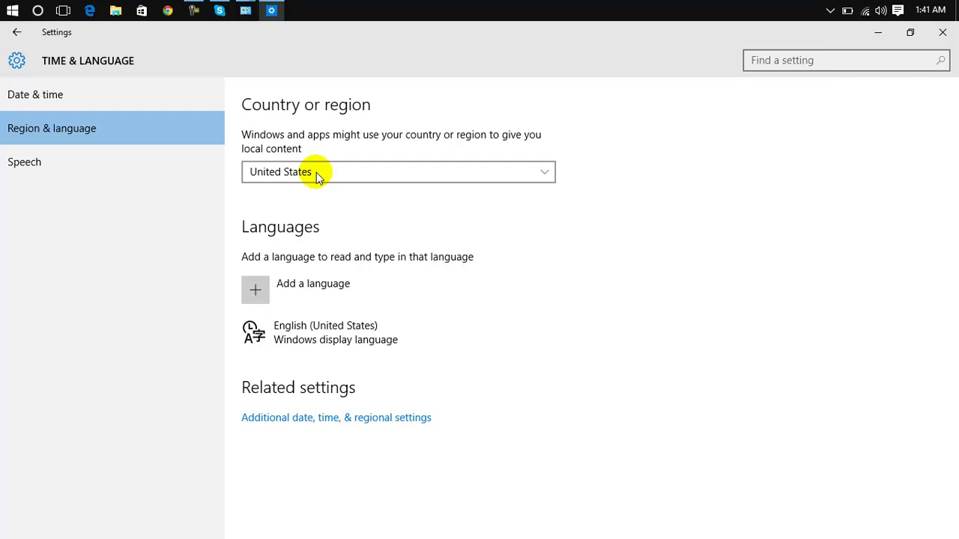
click(316, 173)
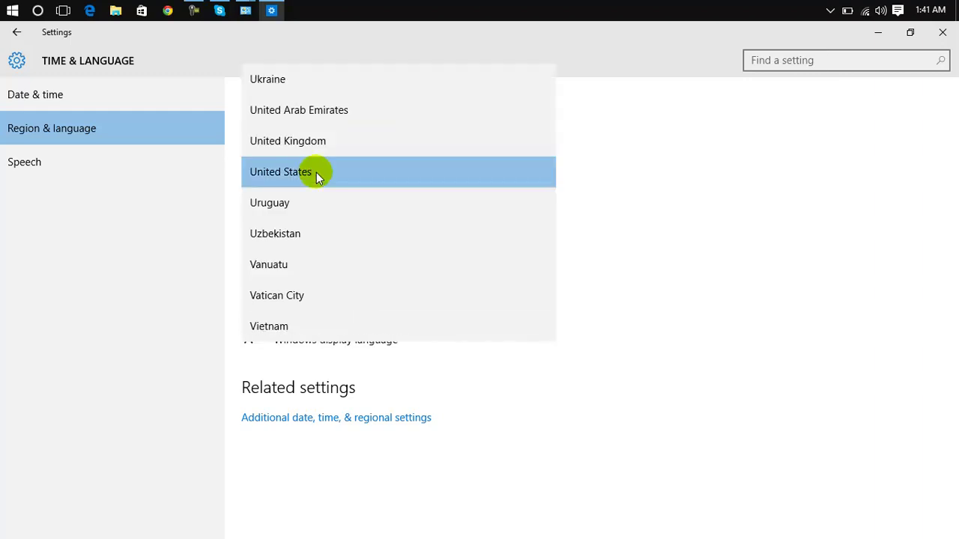
text(p)
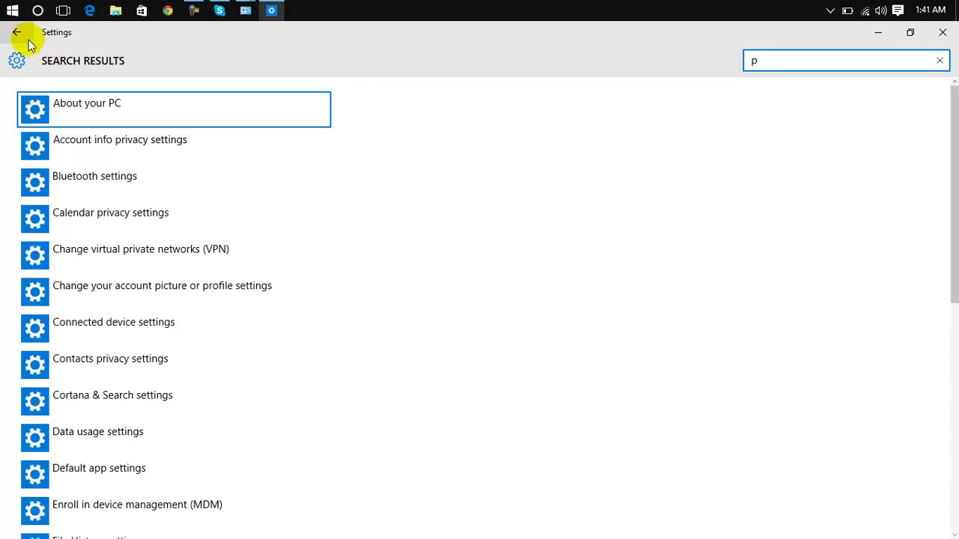
click(17, 34)
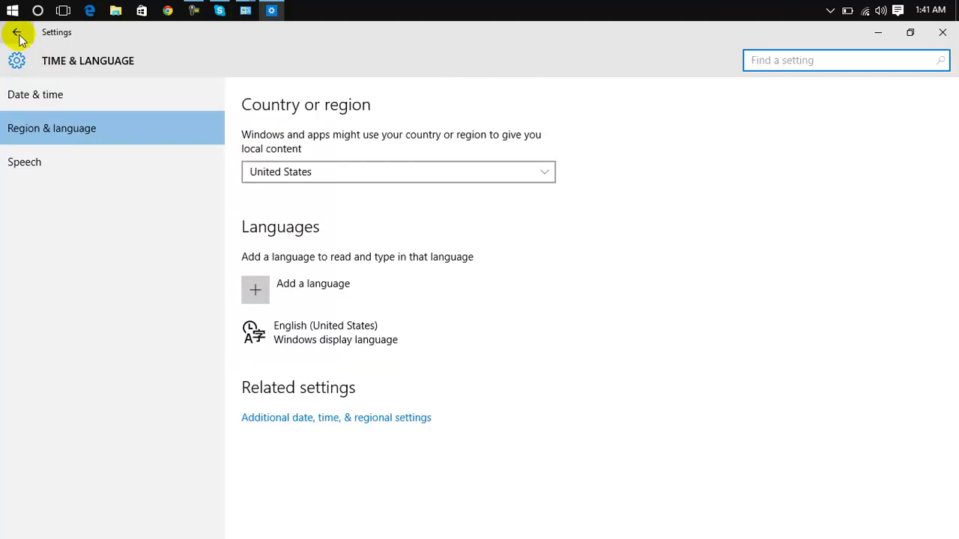
click(18, 33)
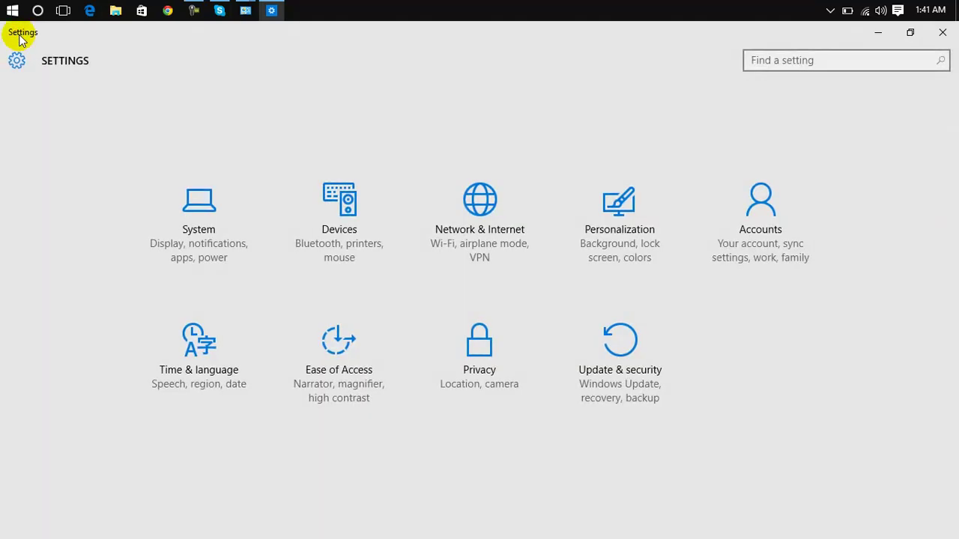
click(942, 32)
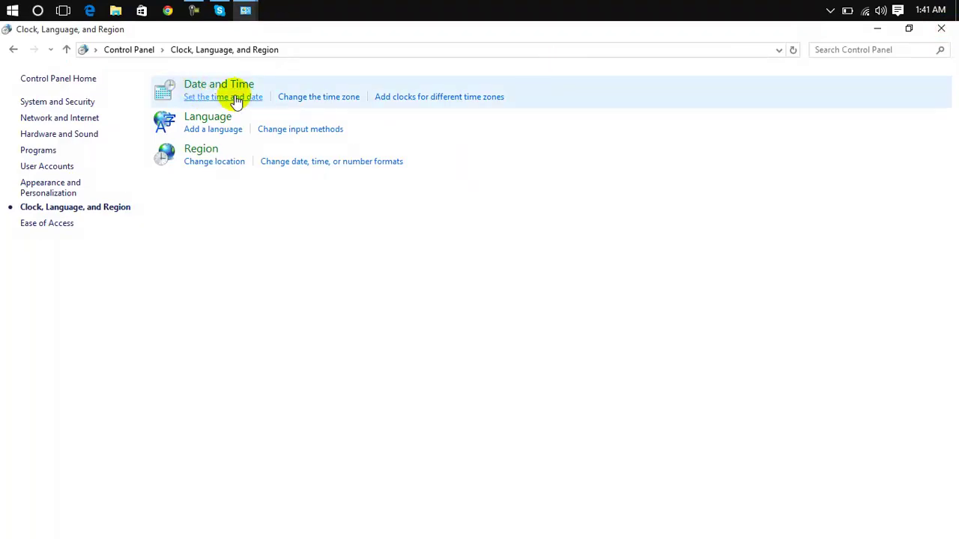
Open the Date and Time dialog from Control Panel and view the manual date and time settings without changing them
click(338, 98)
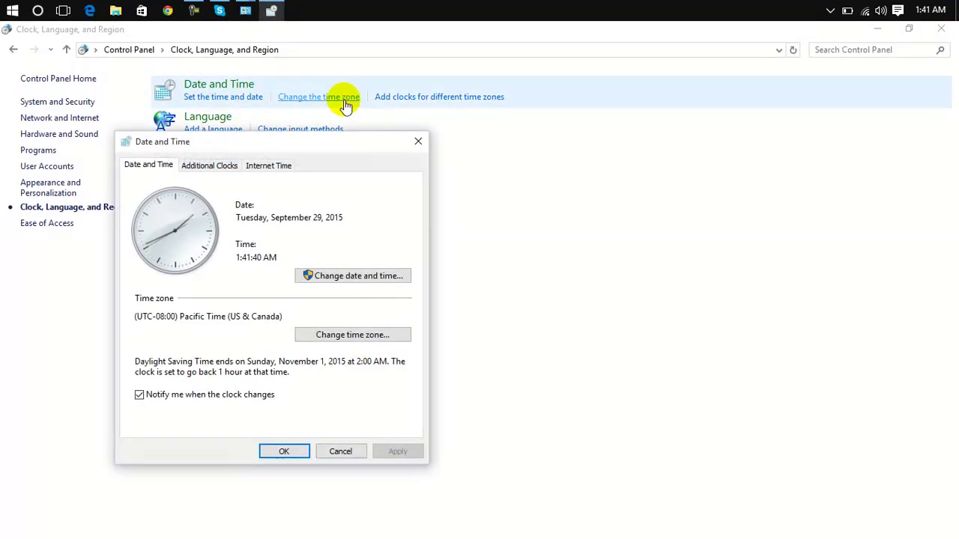
click(365, 277)
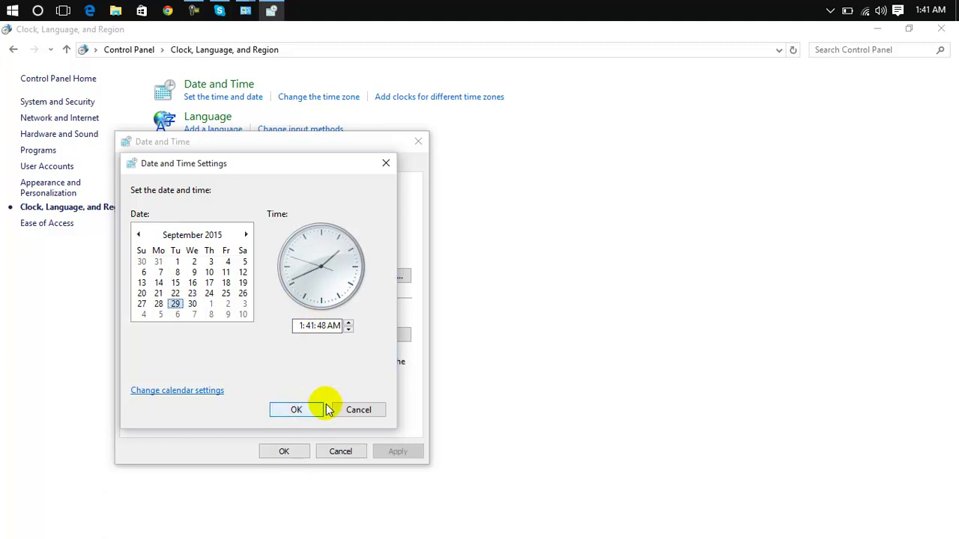
click(359, 411)
Set the time zone to (UTC+05:00) Islamabad, Karachi and confirm the Date and Time settings
click(338, 344)
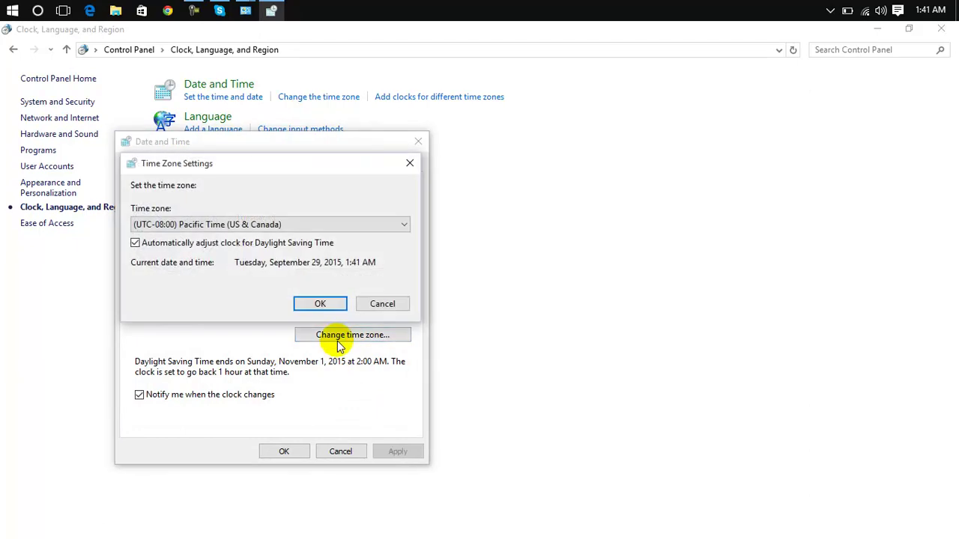
click(252, 223)
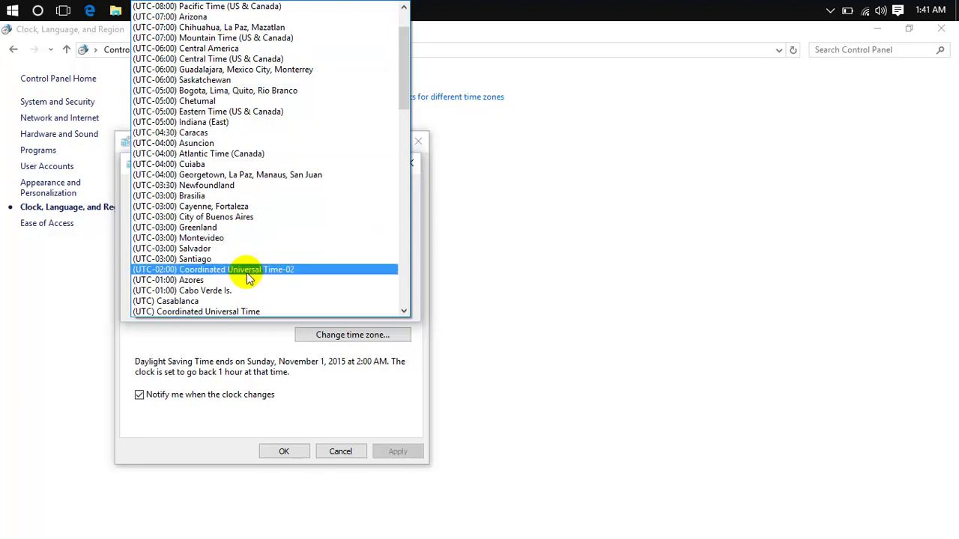
drag(405, 88, 407, 60)
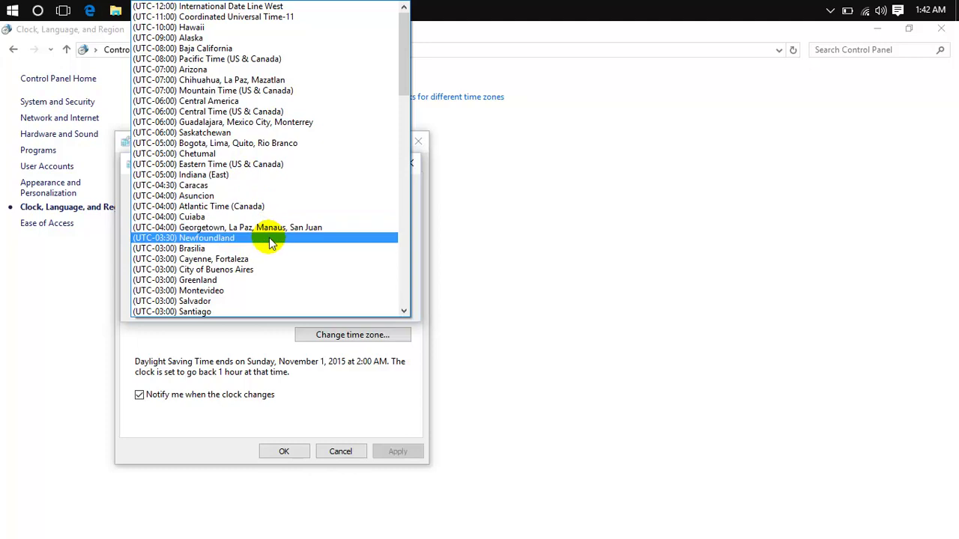
click(273, 311)
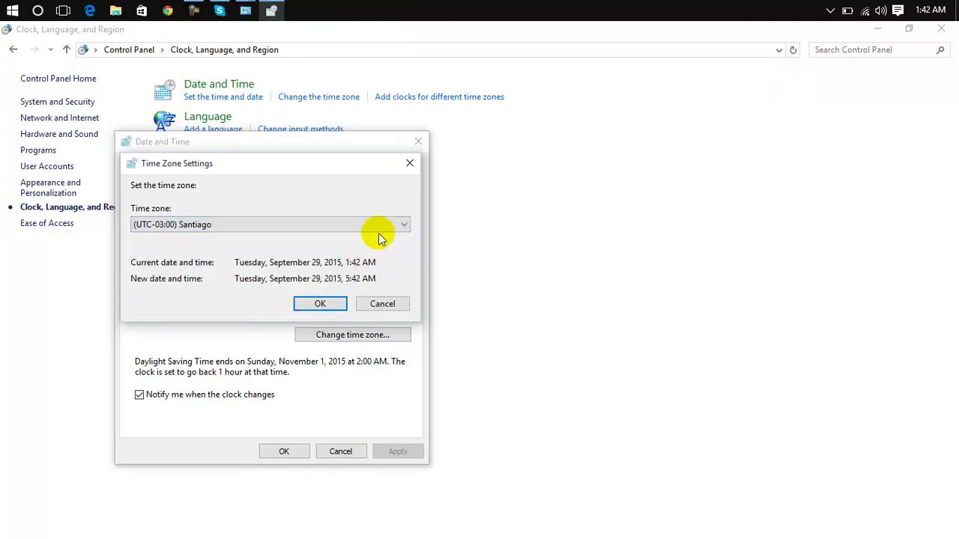
click(381, 227)
drag(406, 168, 414, 200)
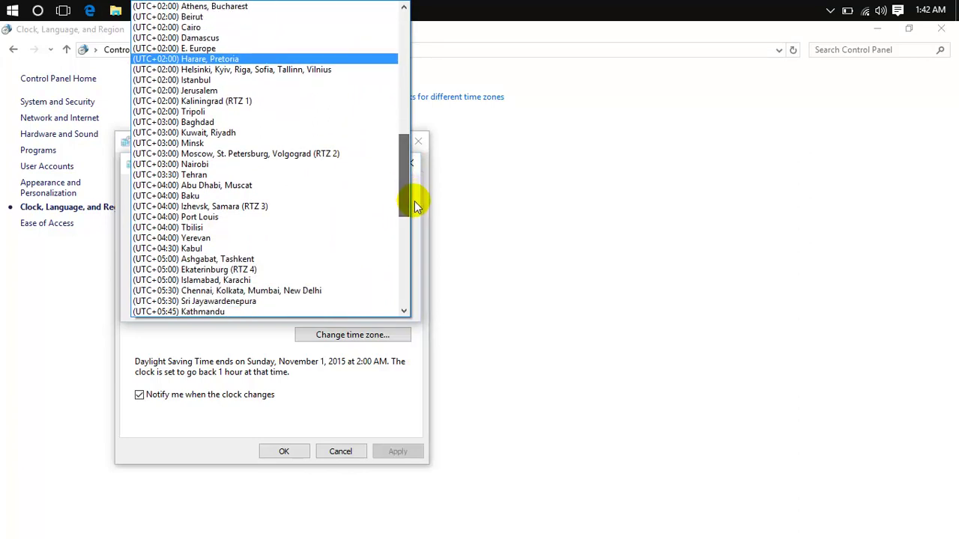
click(215, 280)
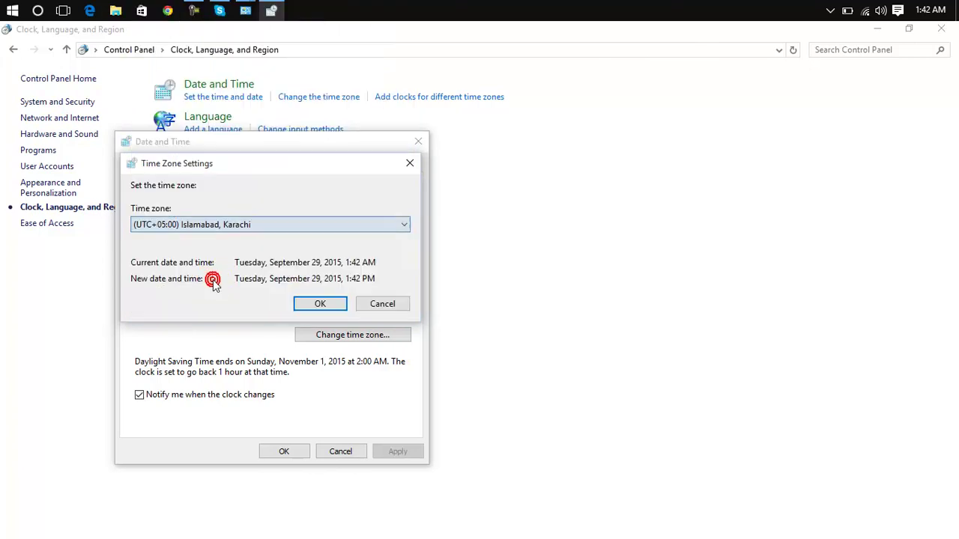
click(316, 305)
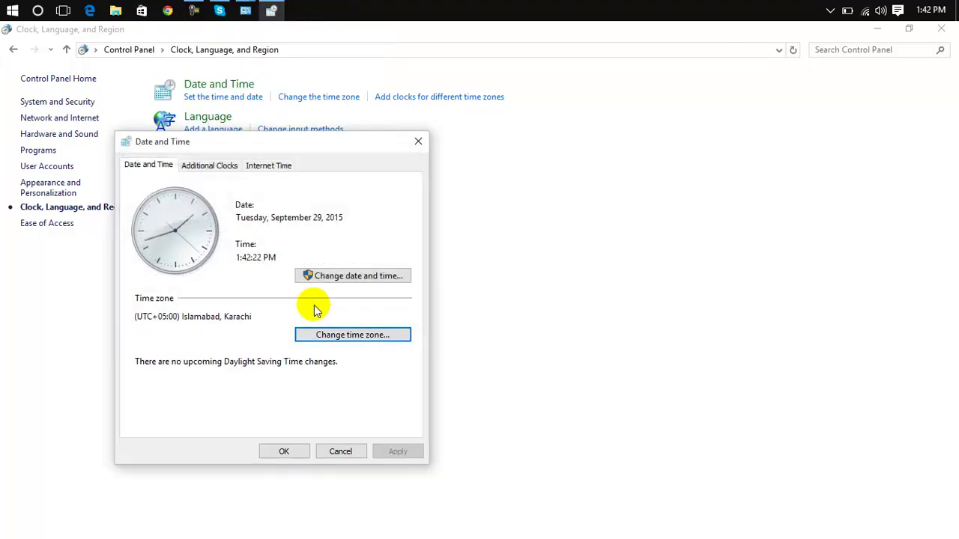
click(291, 451)
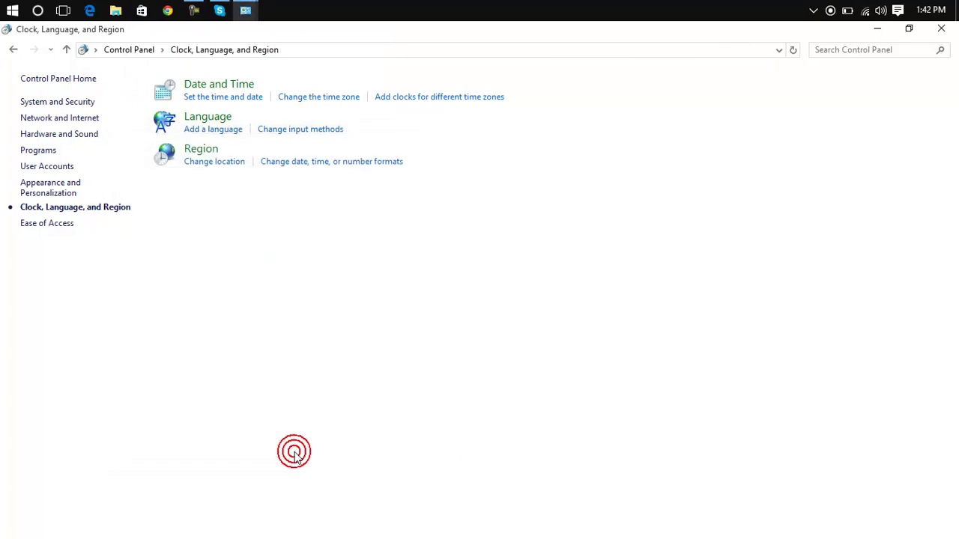
Look through the Ease of Access, Appearance and Personalization, and Clock, Language, and Region categories, returning to Control Panel home
click(12, 50)
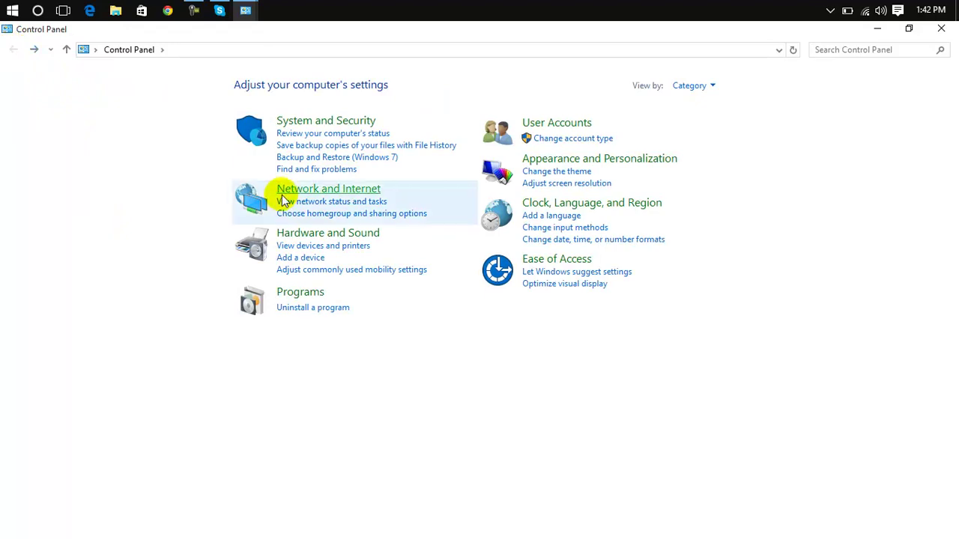
click(570, 260)
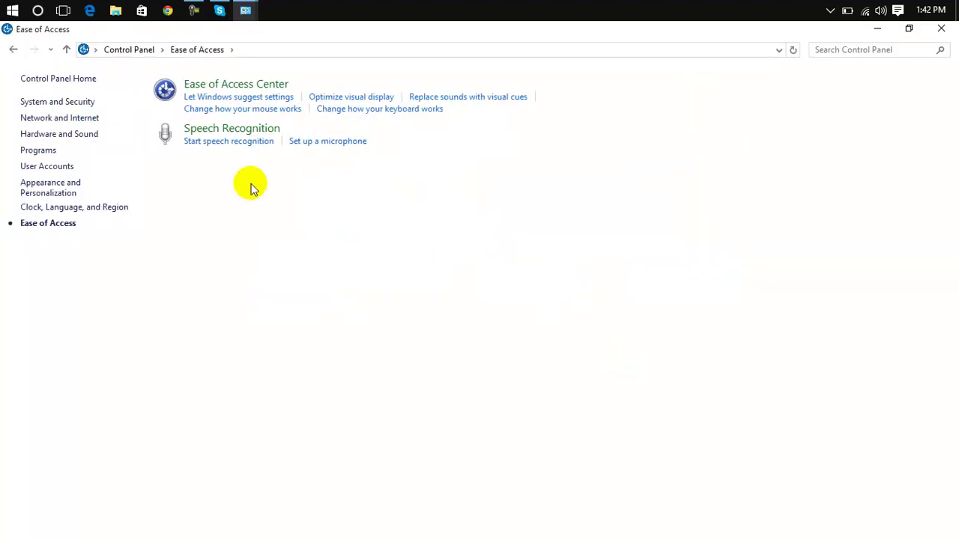
click(15, 47)
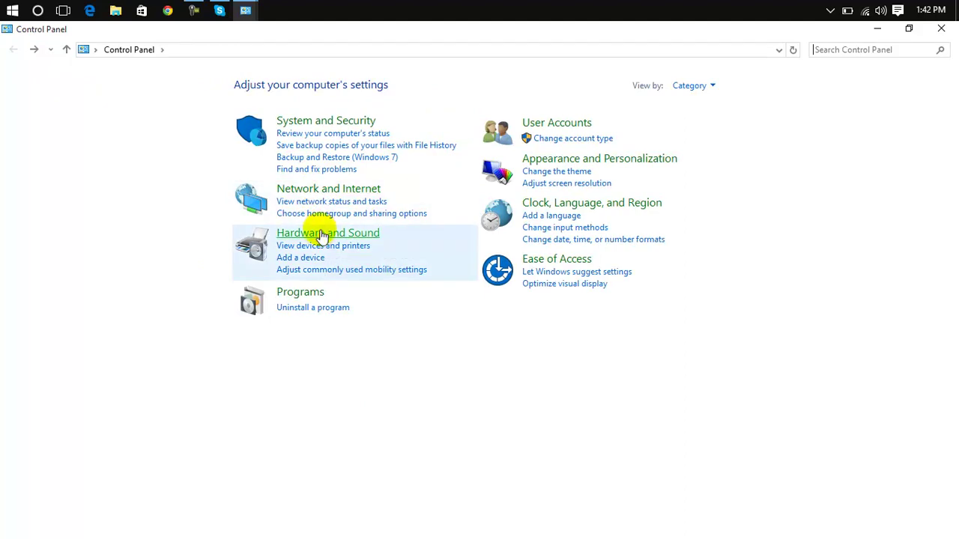
click(569, 161)
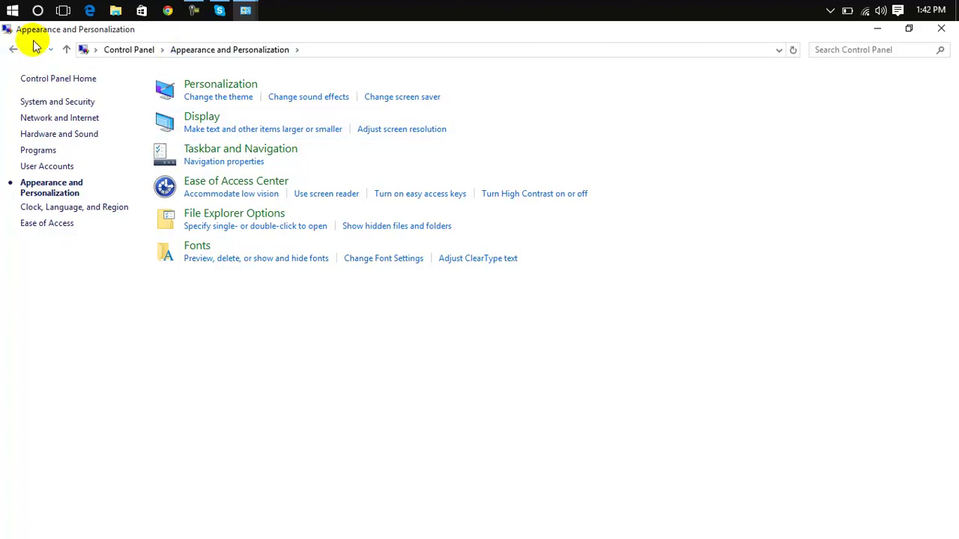
click(12, 50)
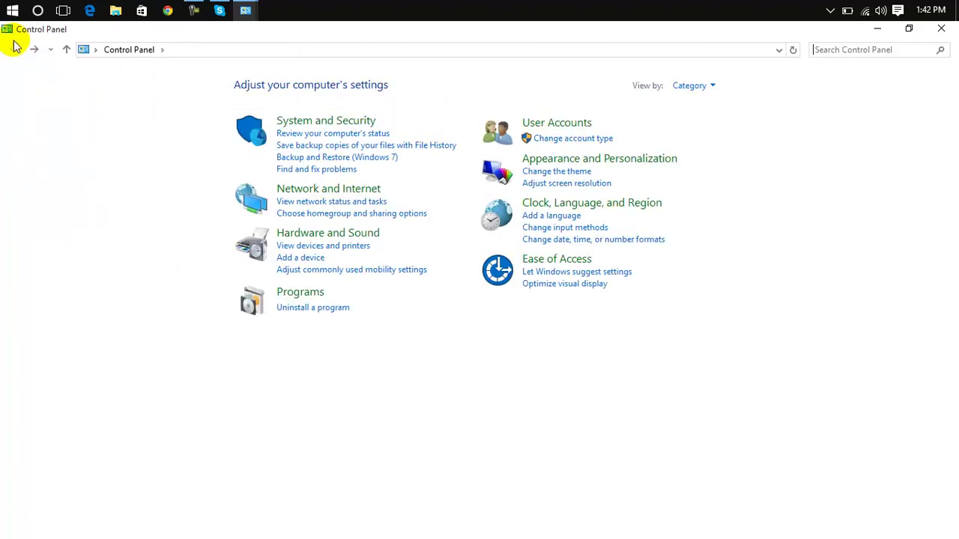
click(613, 204)
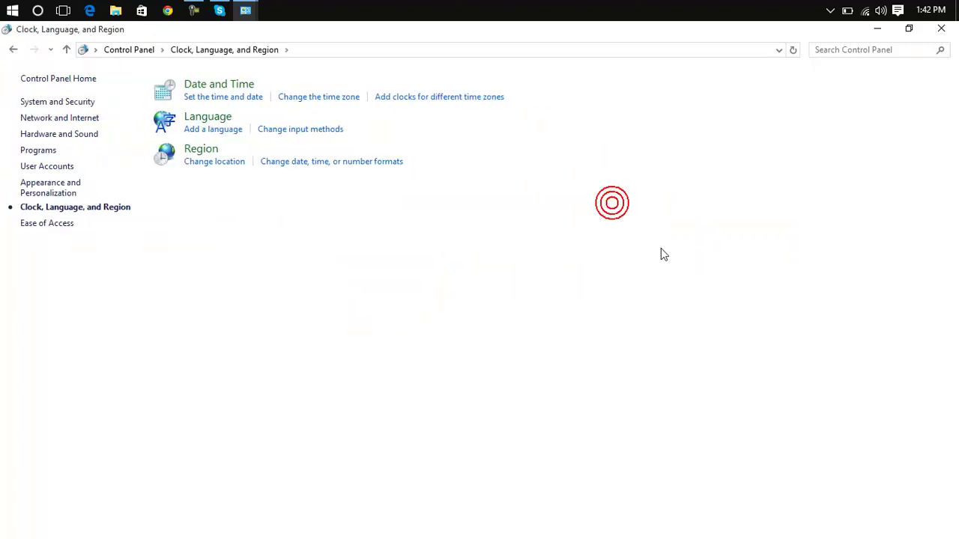
click(11, 50)
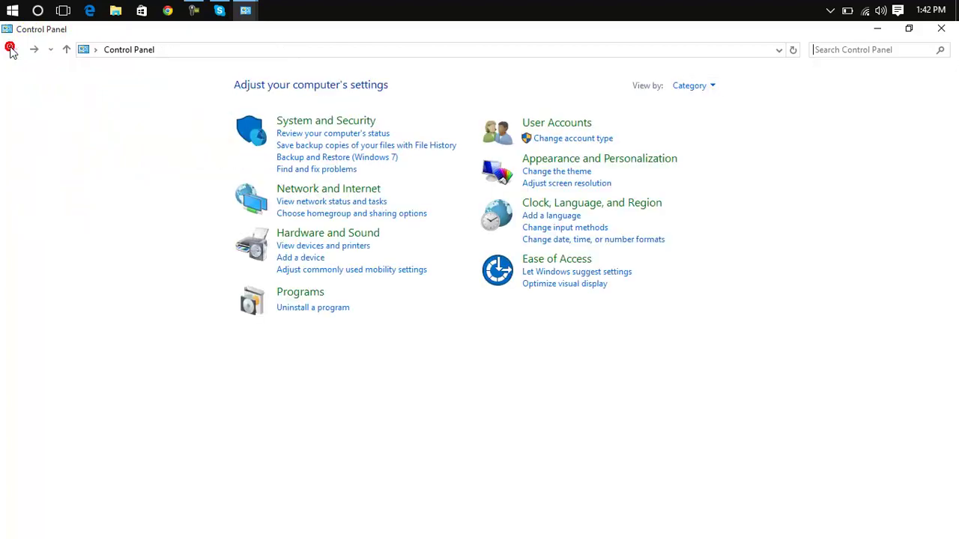
Examine the Security and Maintenance page and the basic computer information under System and Security
click(316, 124)
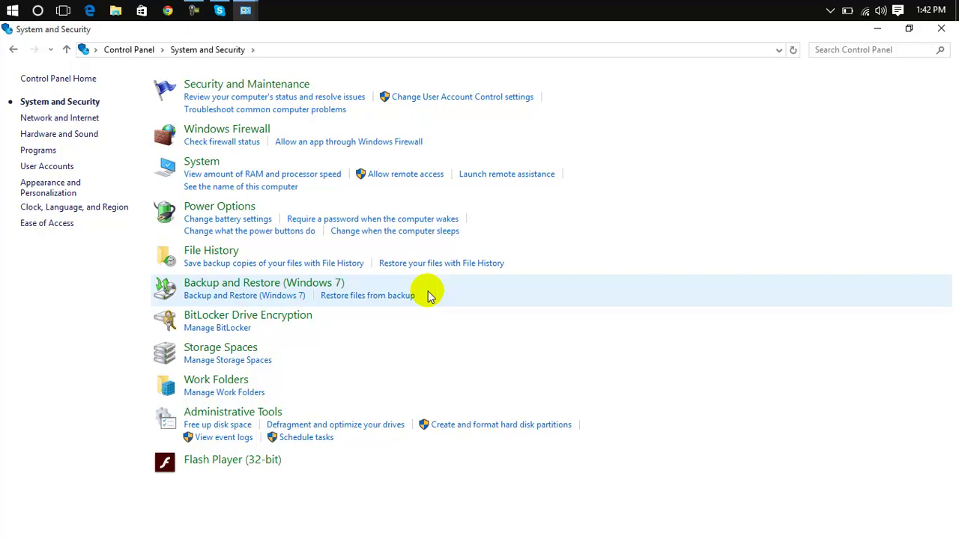
click(266, 92)
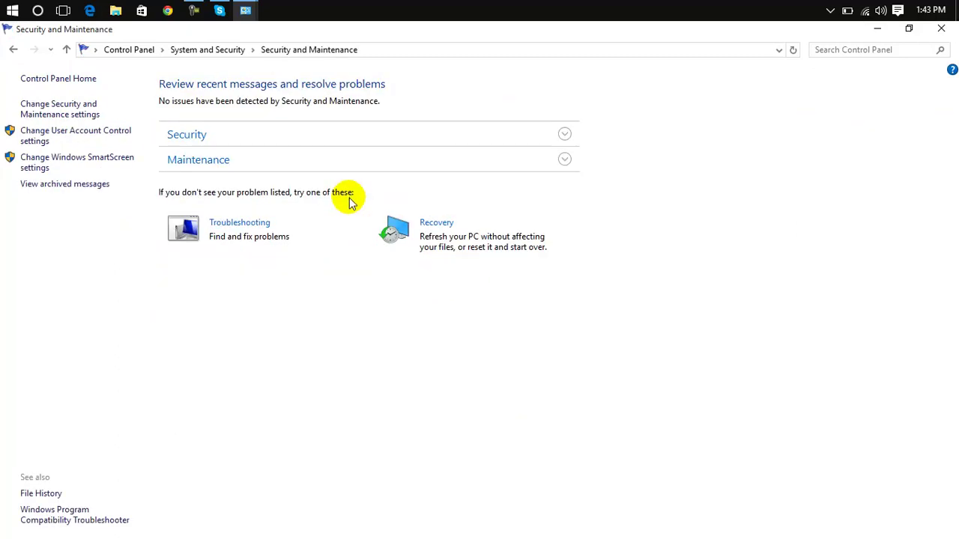
click(16, 50)
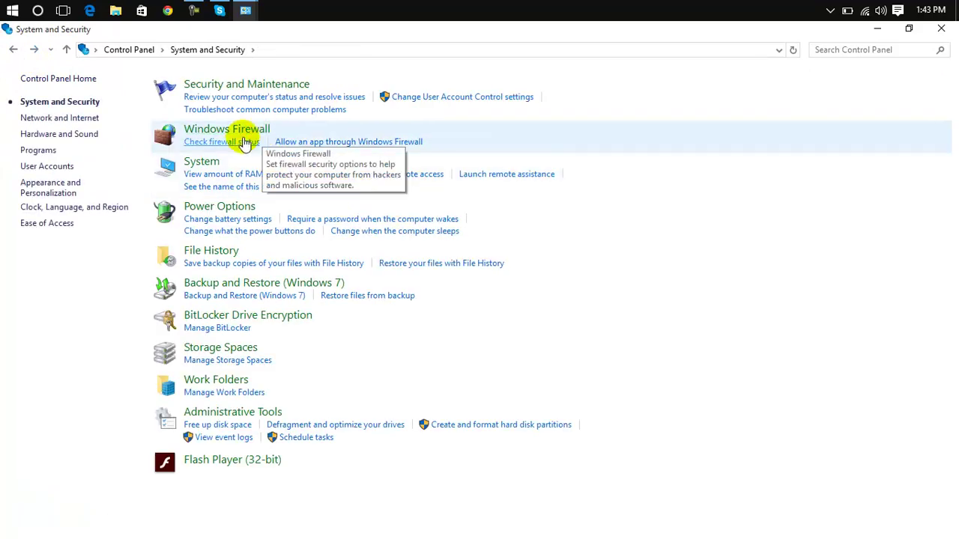
click(215, 160)
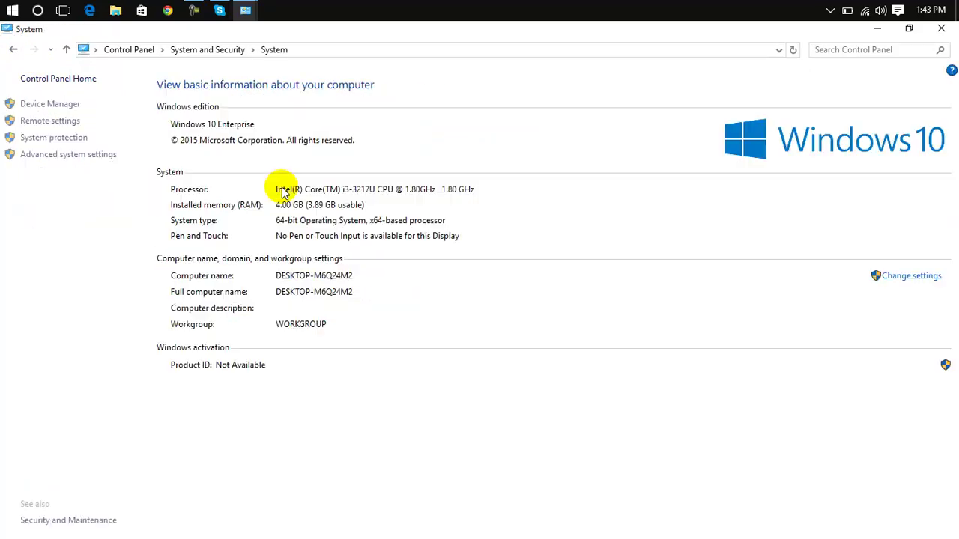
click(14, 51)
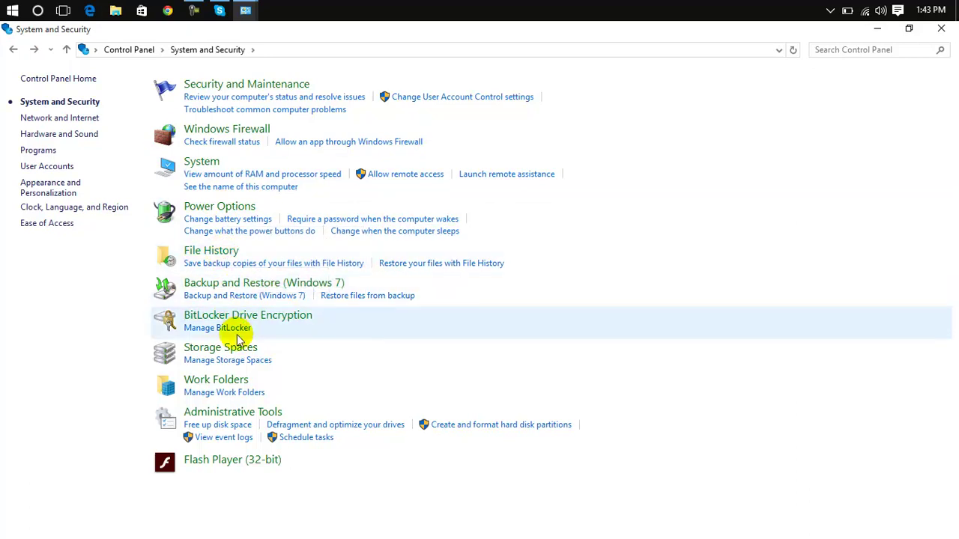
View the Administrative Tools, launch Component Services from them, and return to Control Panel home
click(248, 419)
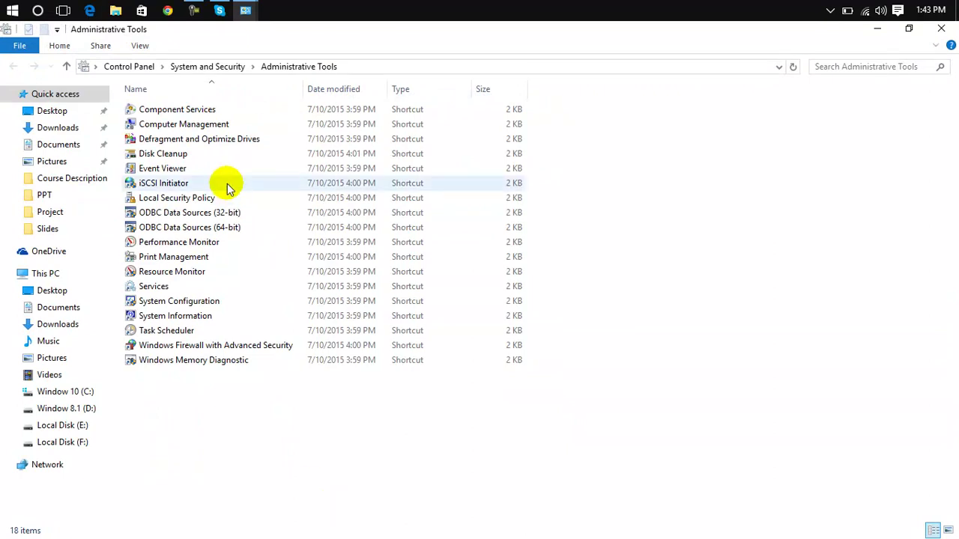
click(192, 126)
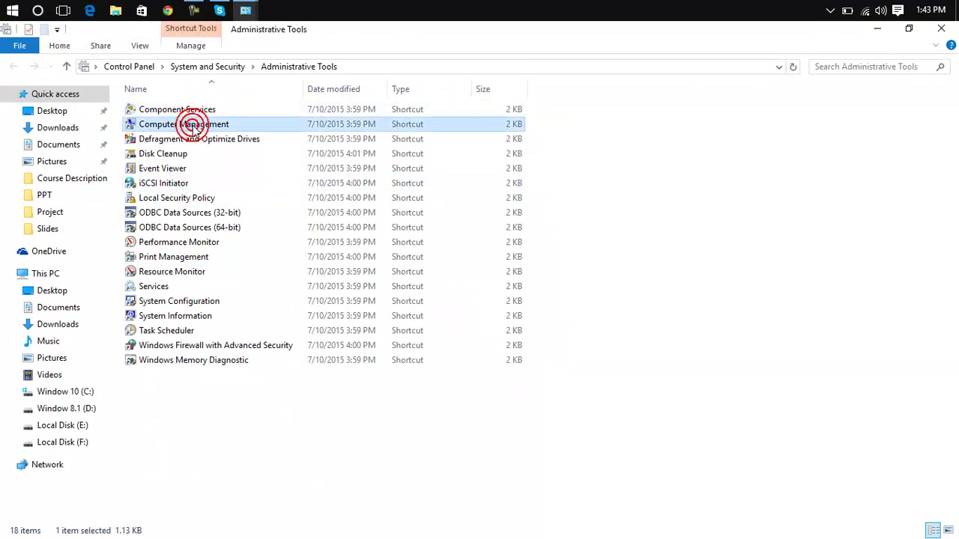
click(194, 109)
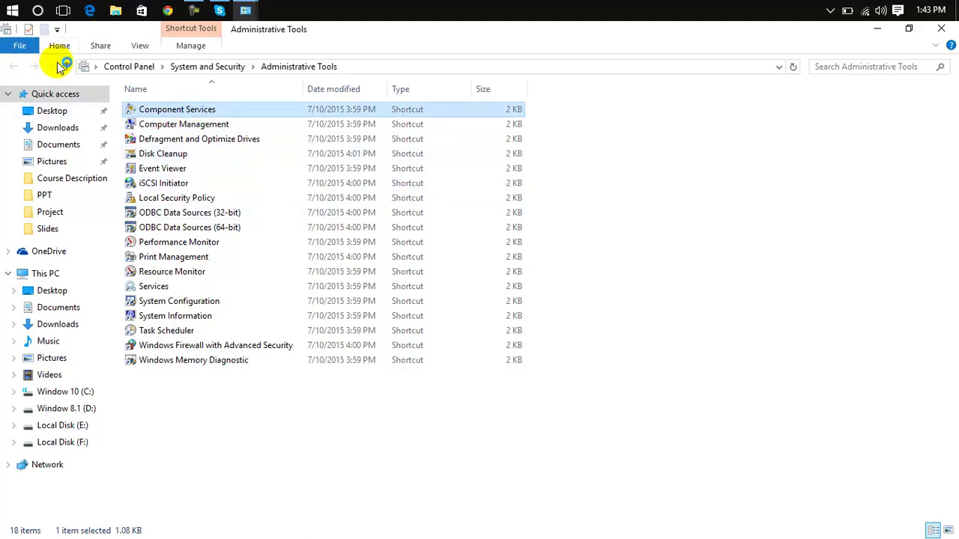
click(67, 66)
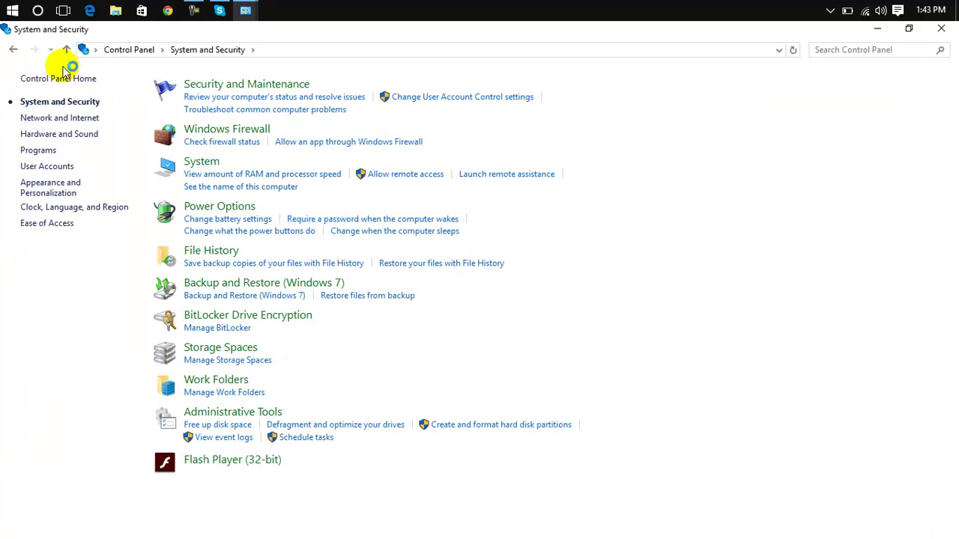
click(65, 50)
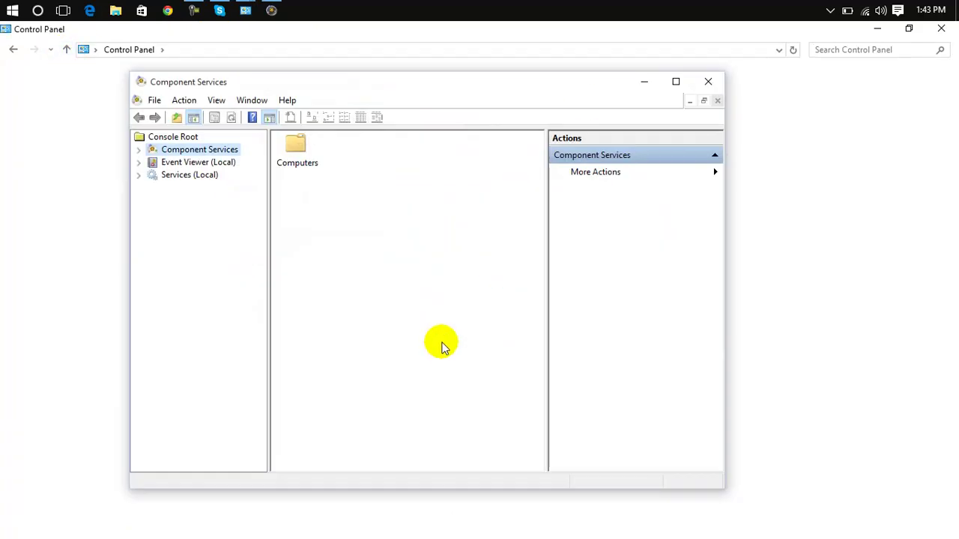
Close Component Services, view the Network and Internet category, and return to Control Panel home
click(709, 83)
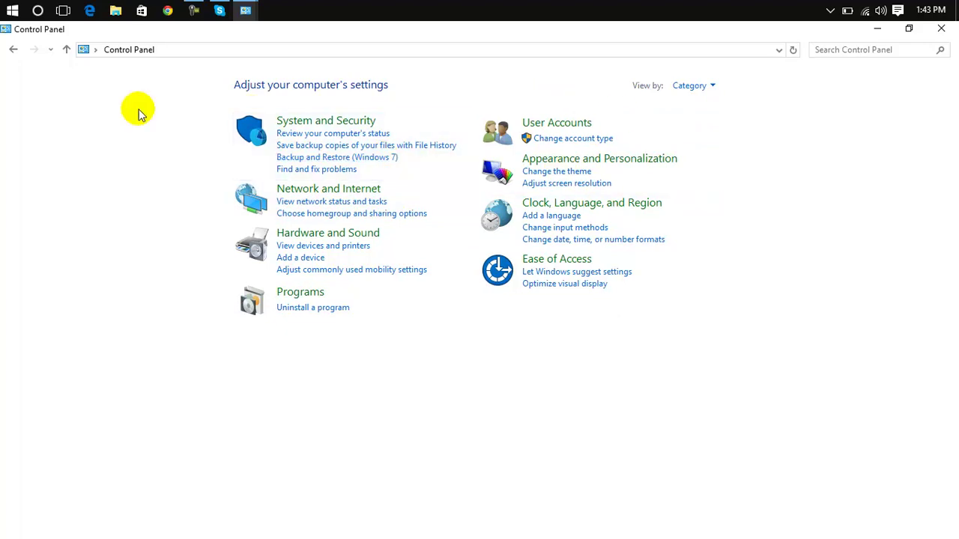
click(456, 211)
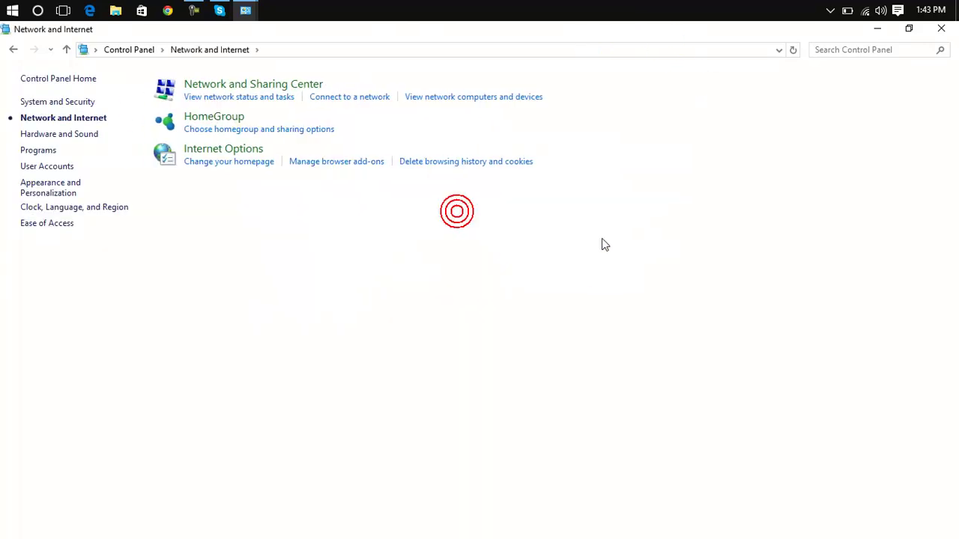
click(12, 50)
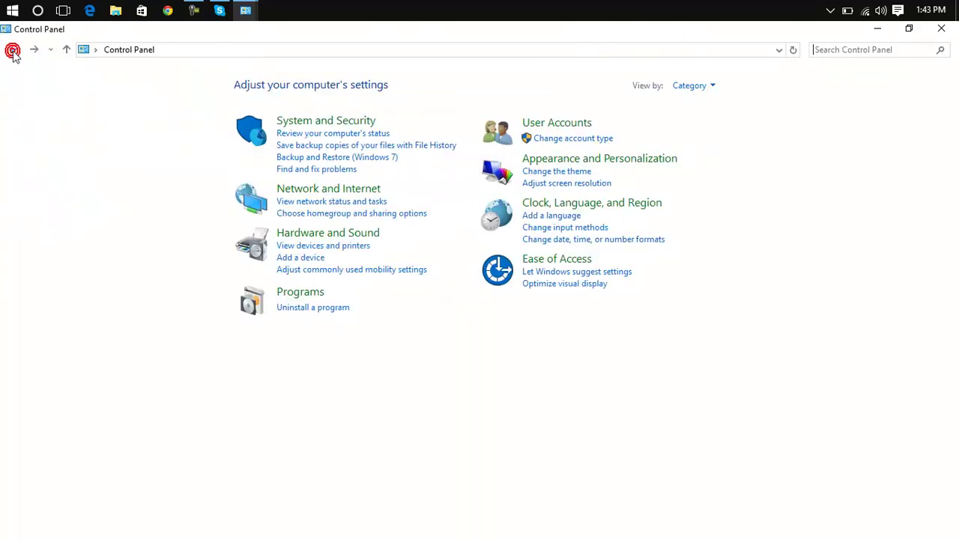
Show all Control Panel items as small icons, and view the Phone and Modem location information without saving anything
click(710, 86)
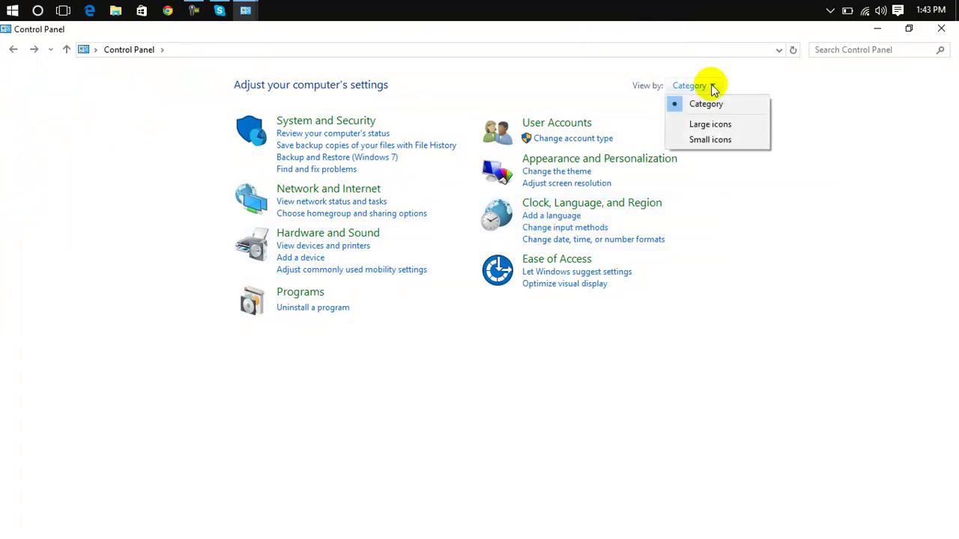
click(710, 140)
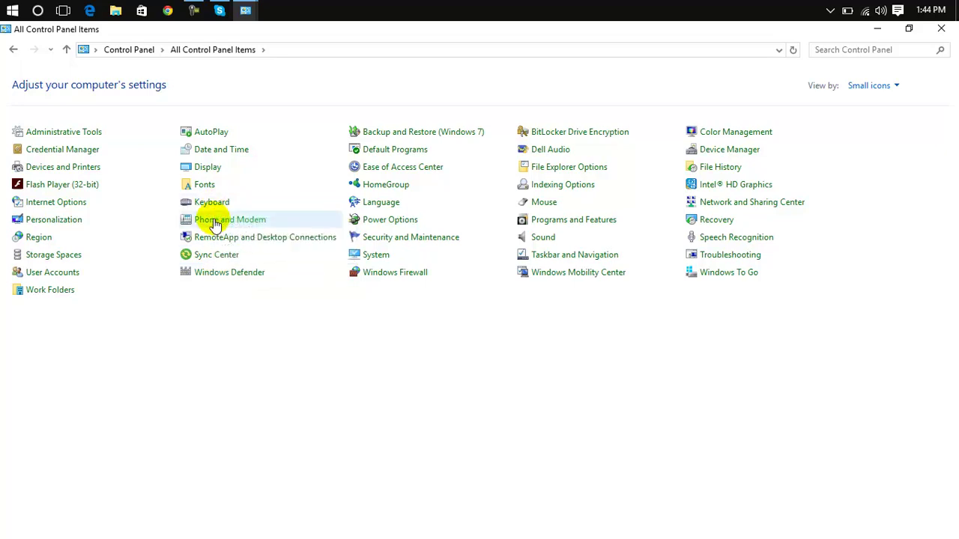
click(215, 221)
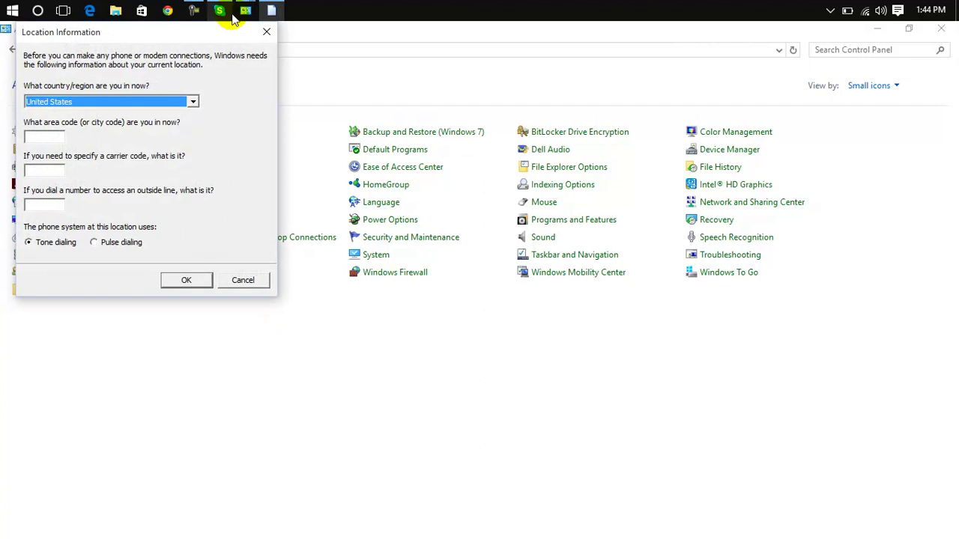
click(263, 30)
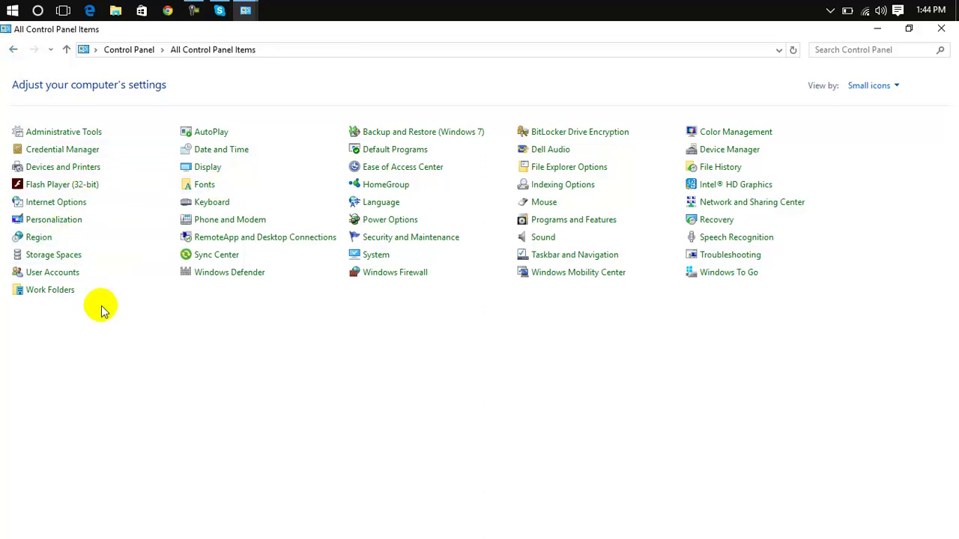
Leave the small-icons list of all items and close the Control Panel window
click(15, 49)
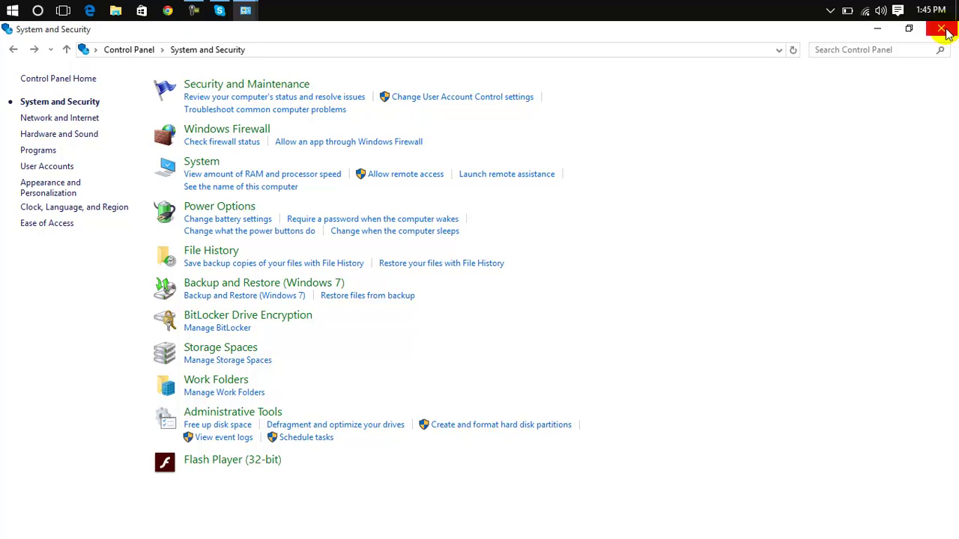
click(948, 33)
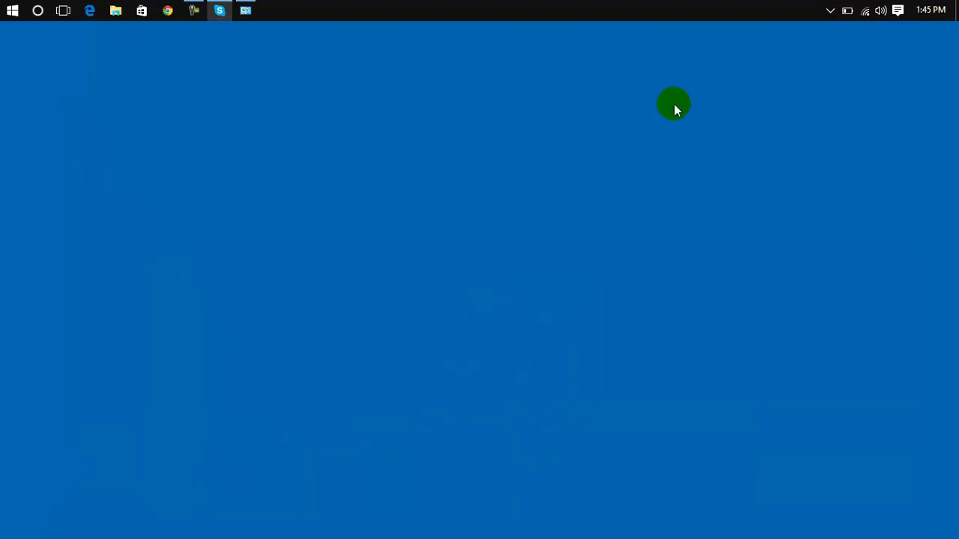